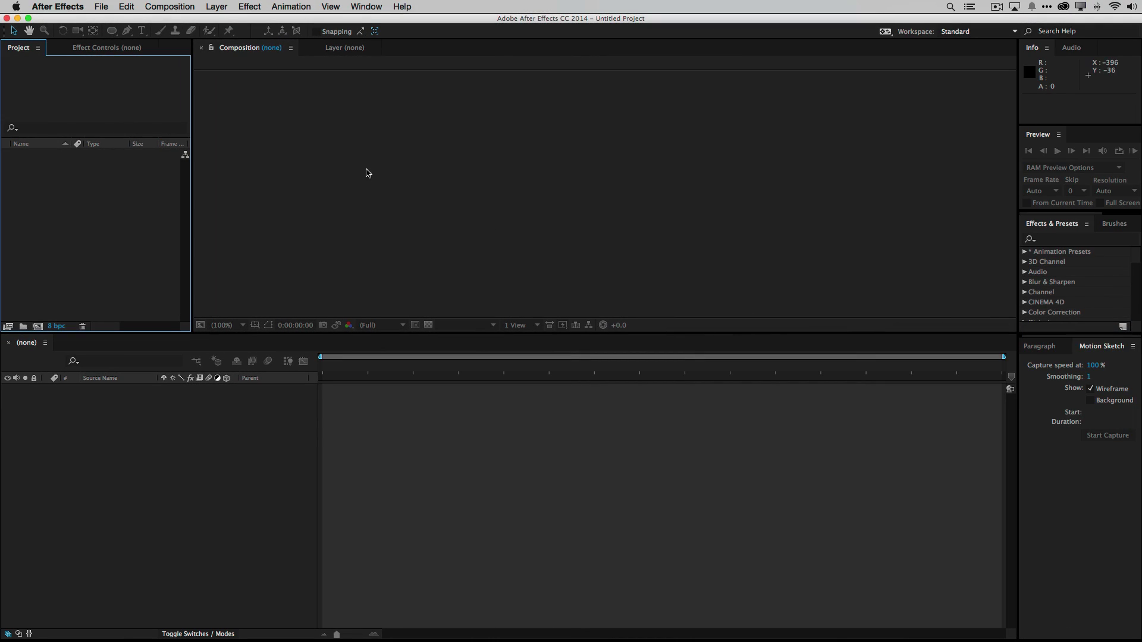
Create Comp 1 with the HDTV 1080 29.97 preset (1920×1080) and a 0:00:03:00 duration.
{"action": "left_click", "coordinate": [174, 8]}
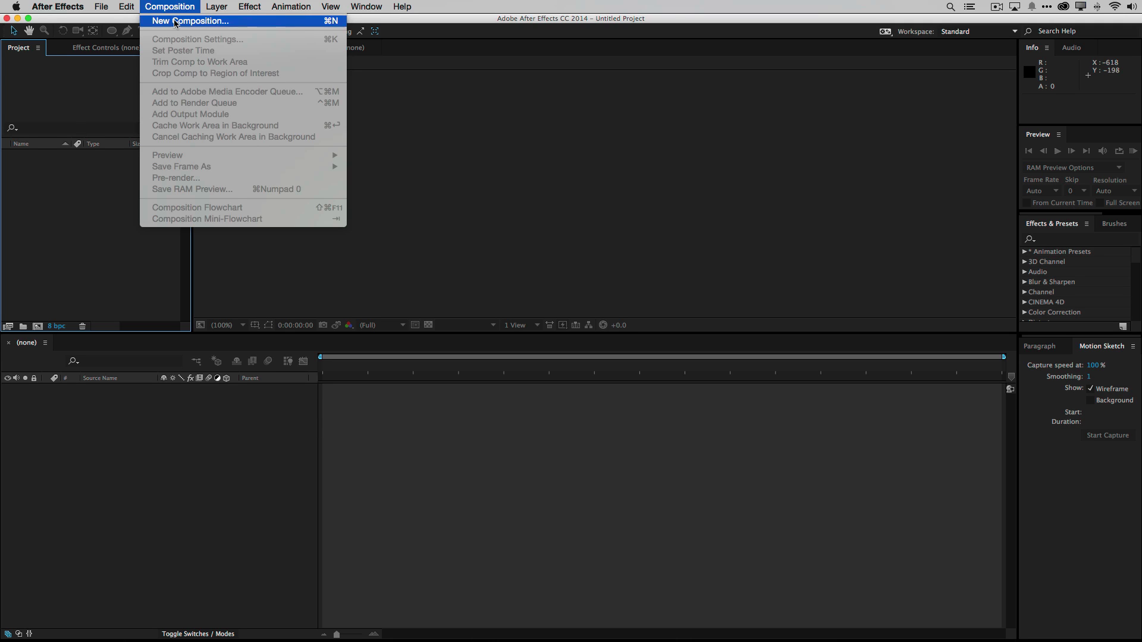
{"action": "left_click", "coordinate": [174, 22]}
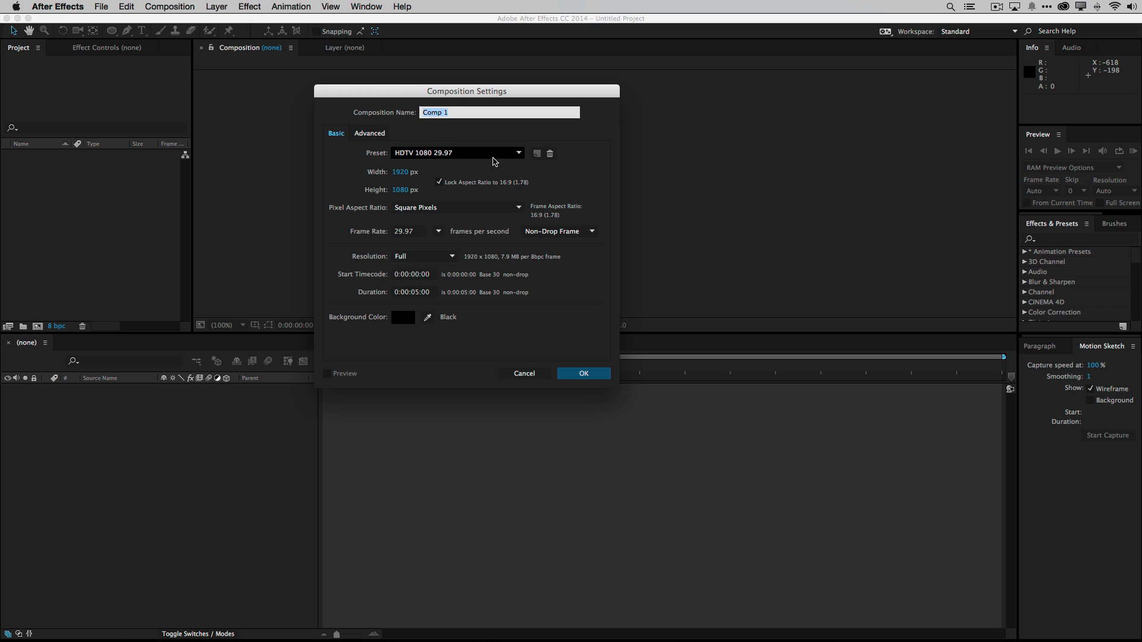
{"action": "left_click", "coordinate": [514, 156]}
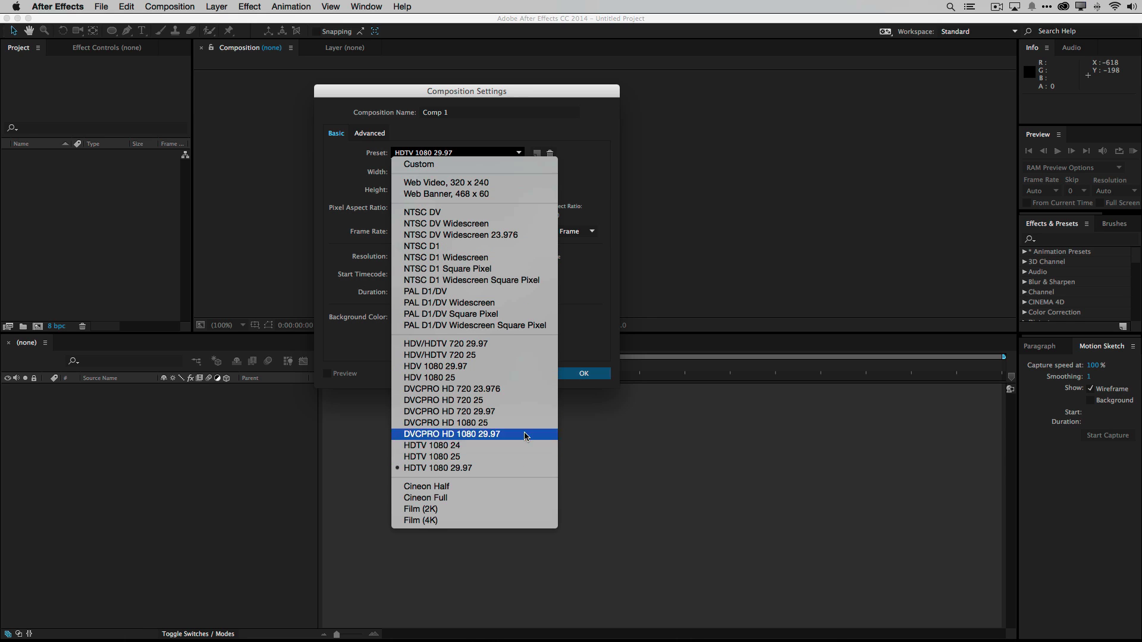
{"action": "left_click", "coordinate": [580, 301]}
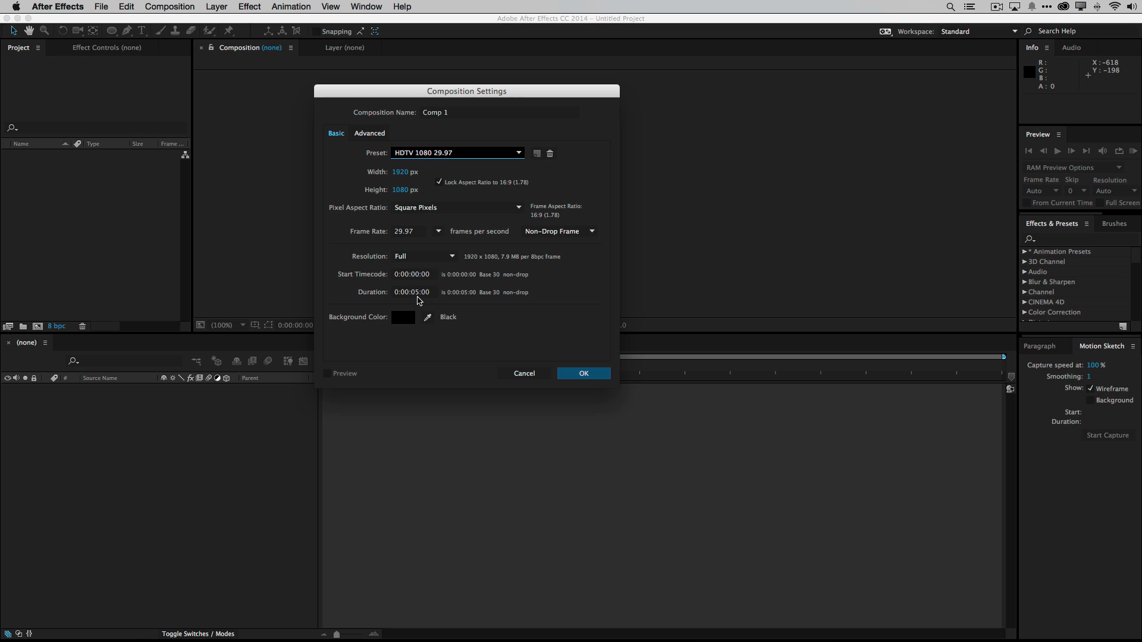
{"action": "left_click", "coordinate": [418, 292]}
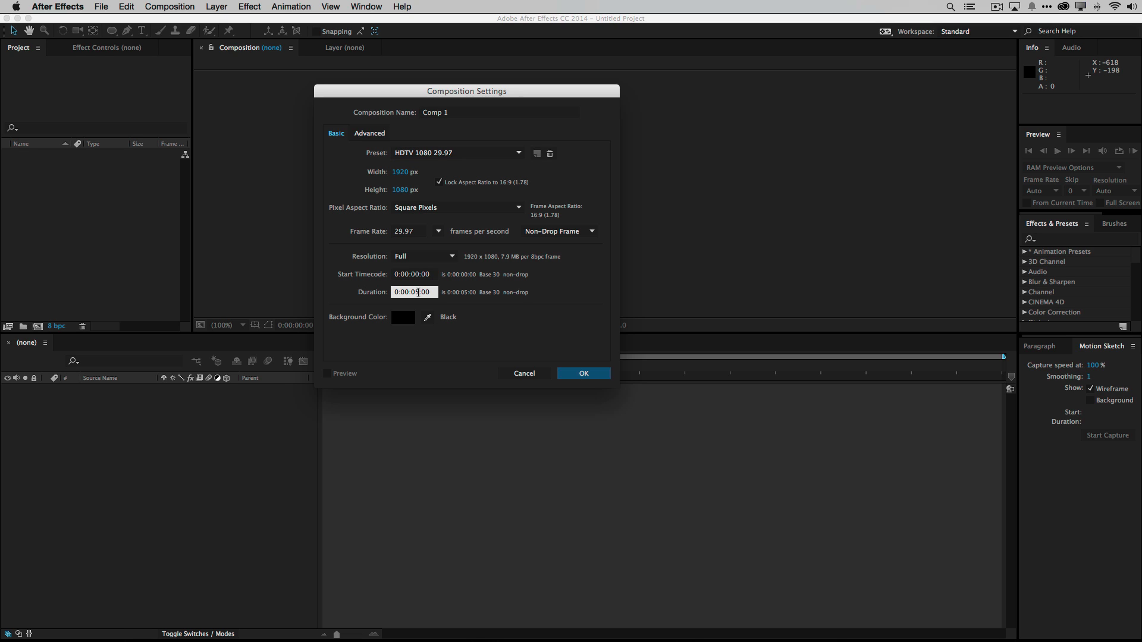
{"action": "key", "text": "BackSpace"}
{"action": "type", "text": "3"}
{"action": "left_click", "coordinate": [592, 378]}
{"action": "left_click", "coordinate": [581, 374]}
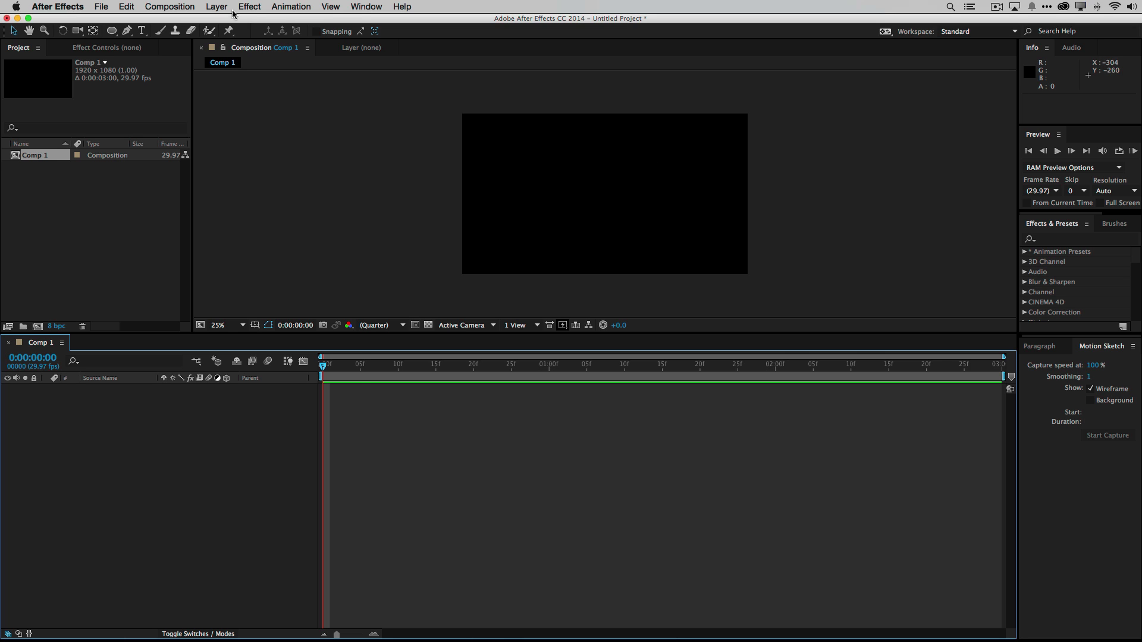
Add a full-frame dark red 2B0202 solid layer named 'Background' to Comp 1.
{"action": "left_click", "coordinate": [217, 7]}
{"action": "mouse_move", "coordinate": [220, 22]}
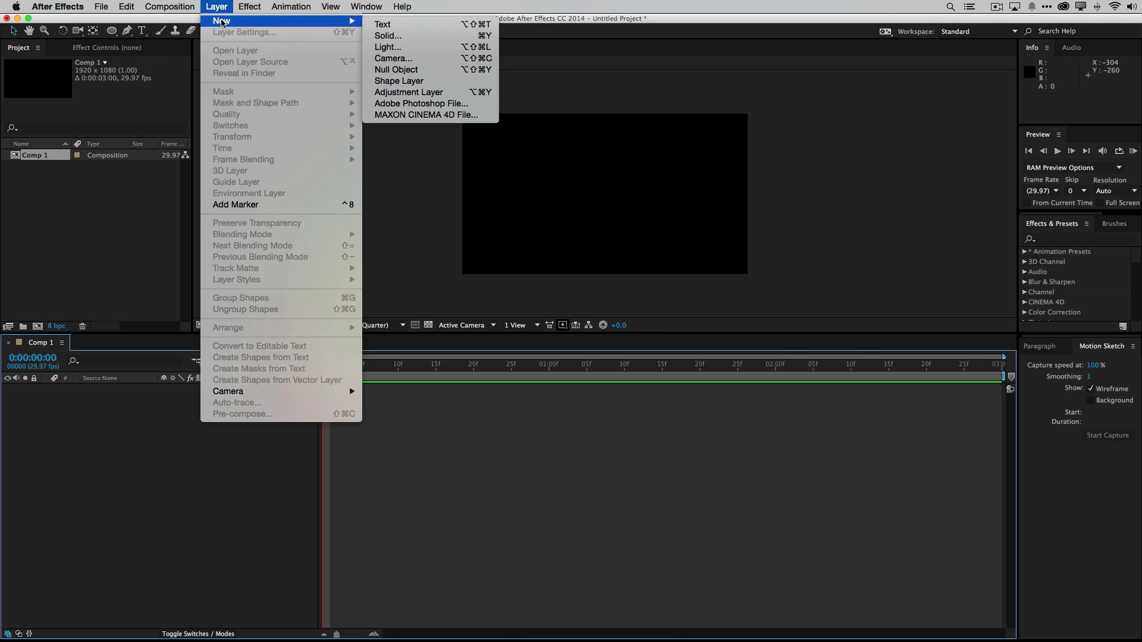
{"action": "left_click", "coordinate": [400, 38]}
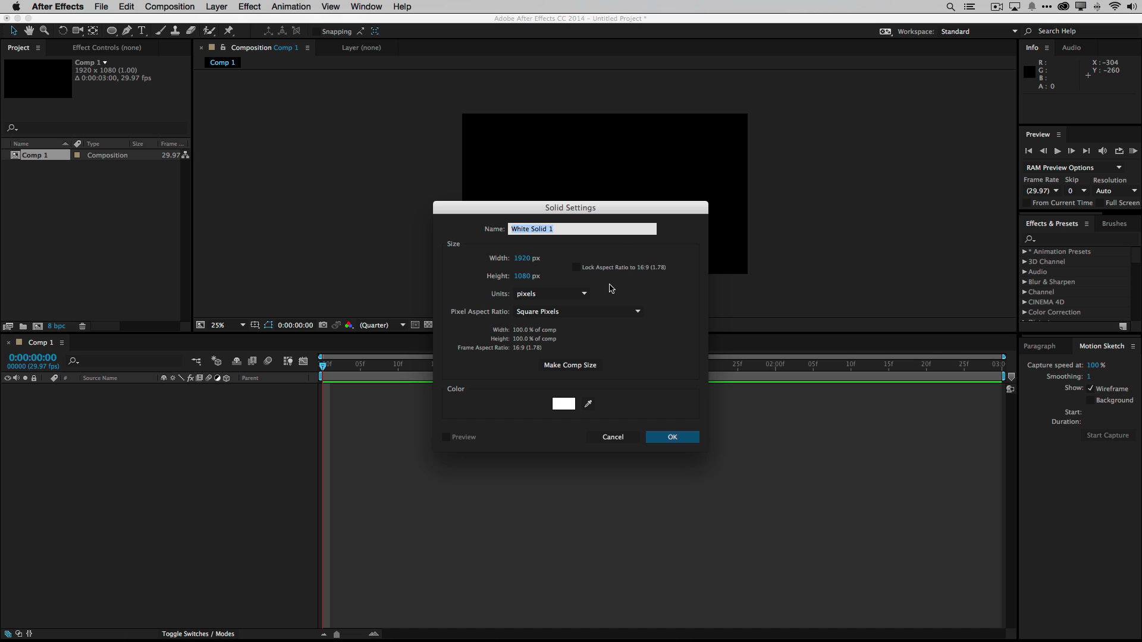
{"action": "left_click", "coordinate": [564, 405]}
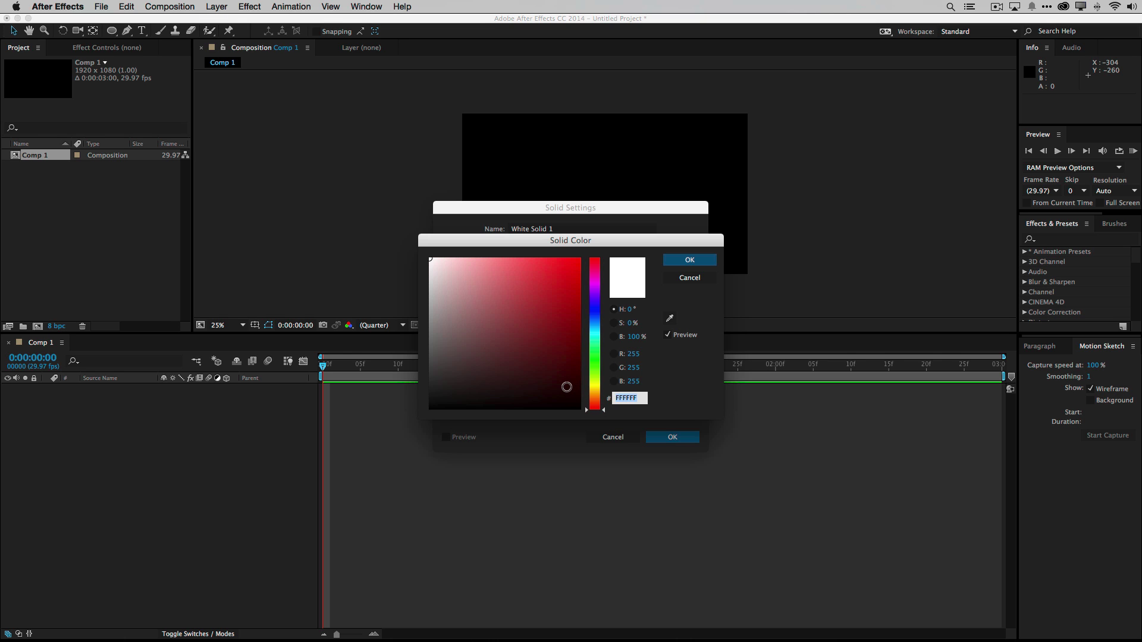
{"action": "left_click", "coordinate": [567, 384]}
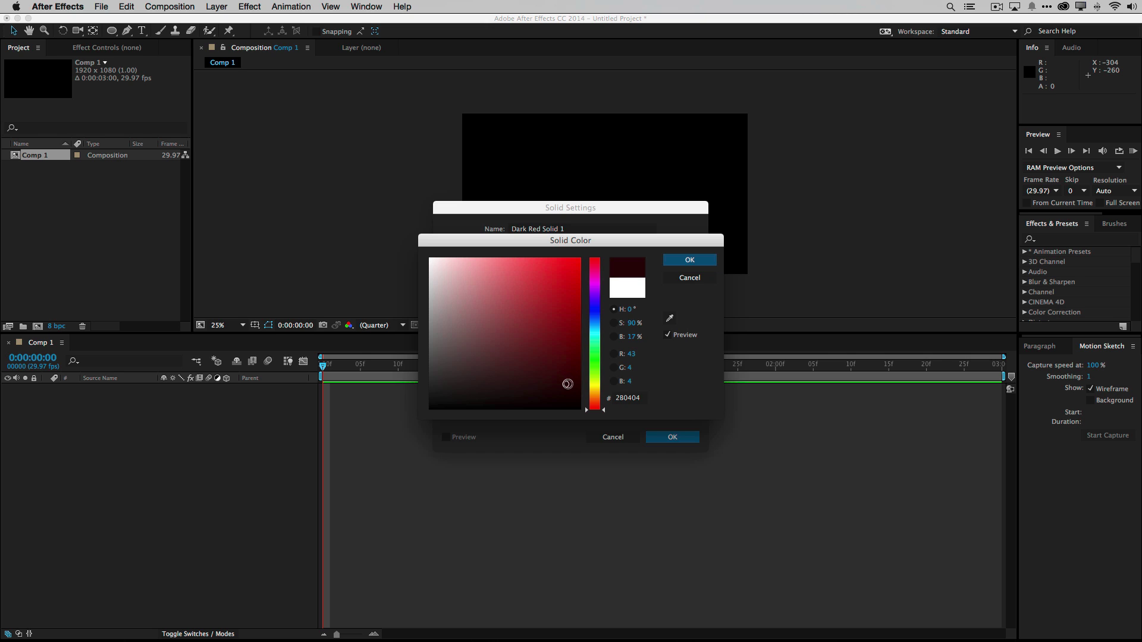
{"action": "left_click_drag", "start_coordinate": [568, 384], "coordinate": [573, 384]}
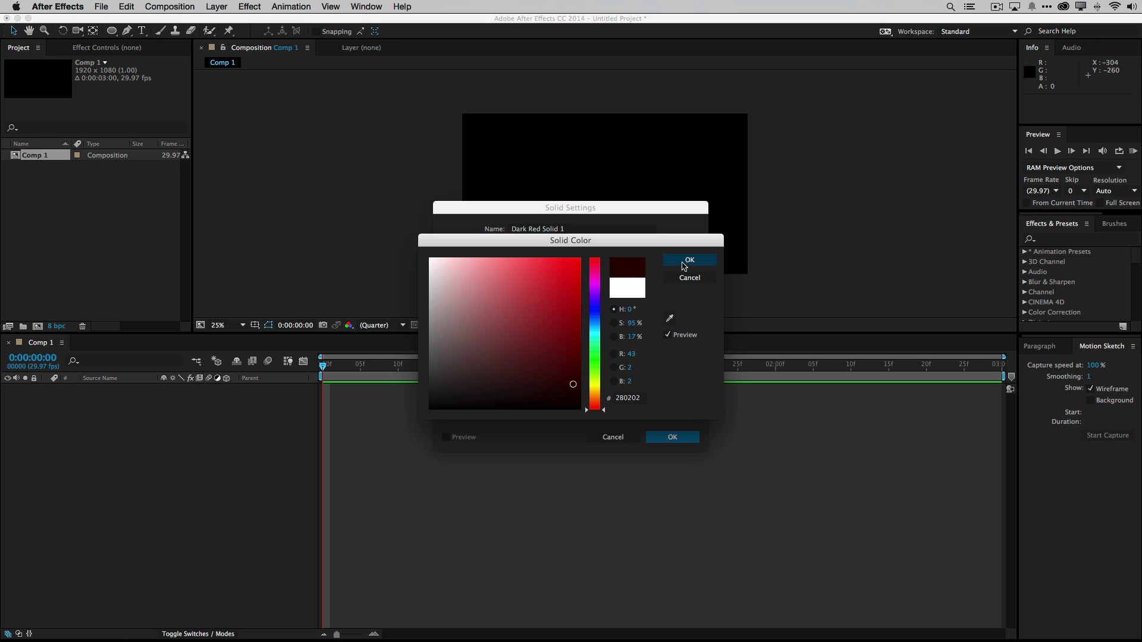
{"action": "left_click", "coordinate": [684, 264]}
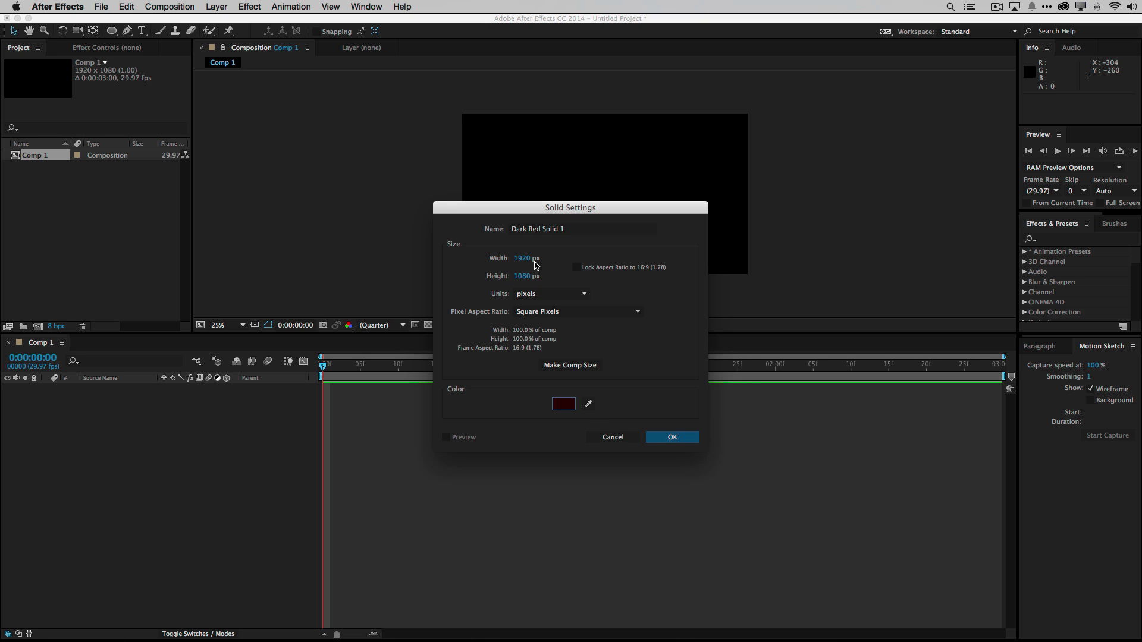
{"action": "left_click", "coordinate": [571, 232]}
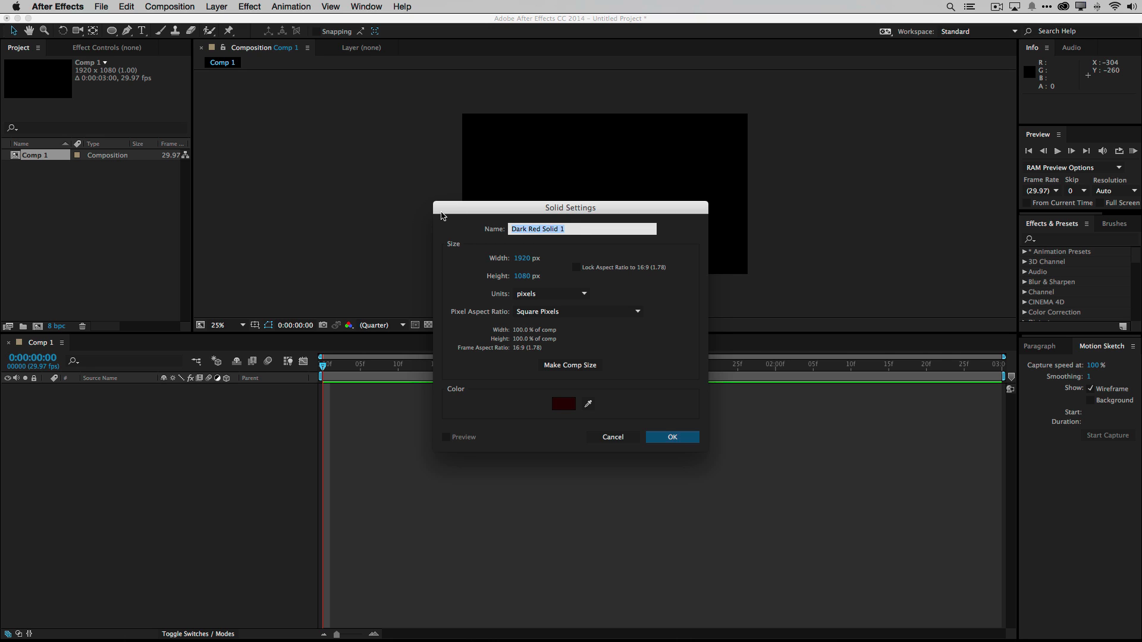
{"action": "type", "text": "Background"}
{"action": "left_click", "coordinate": [667, 436]}
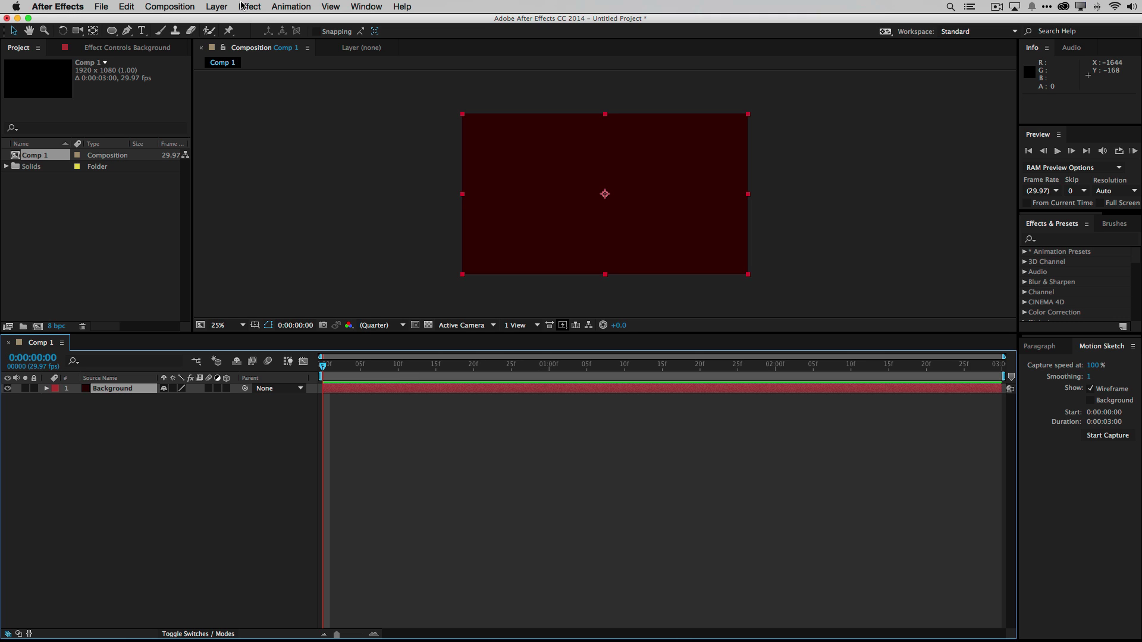
Add a full-frame white FFFFFF solid named 'Ink' above the Background layer.
{"action": "left_click", "coordinate": [214, 6]}
{"action": "mouse_move", "coordinate": [217, 24]}
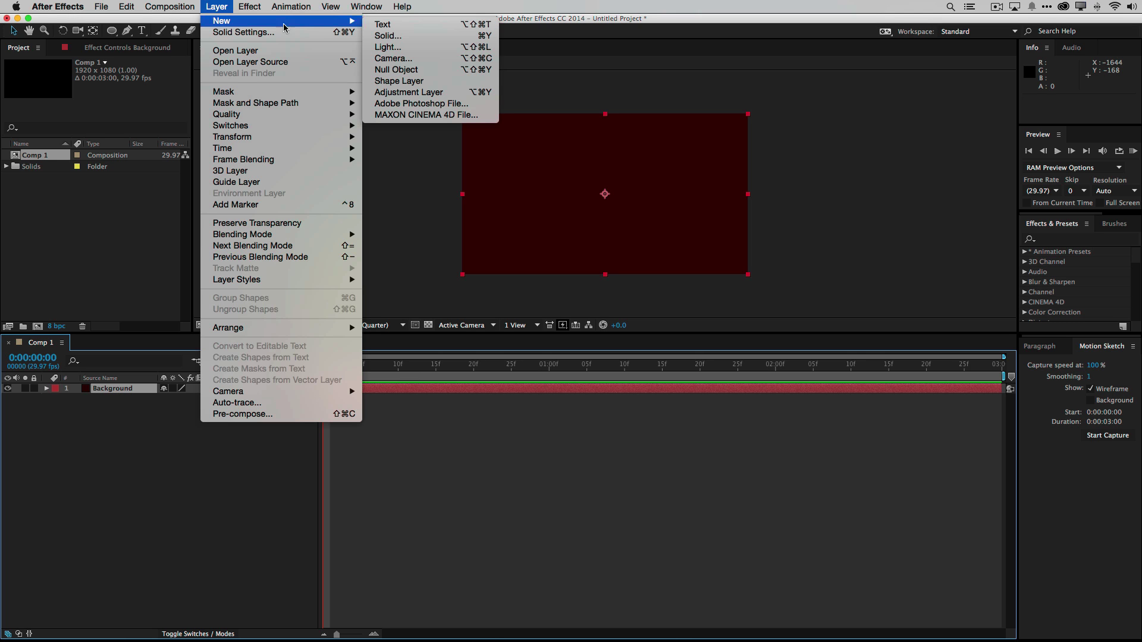
{"action": "left_click", "coordinate": [388, 36]}
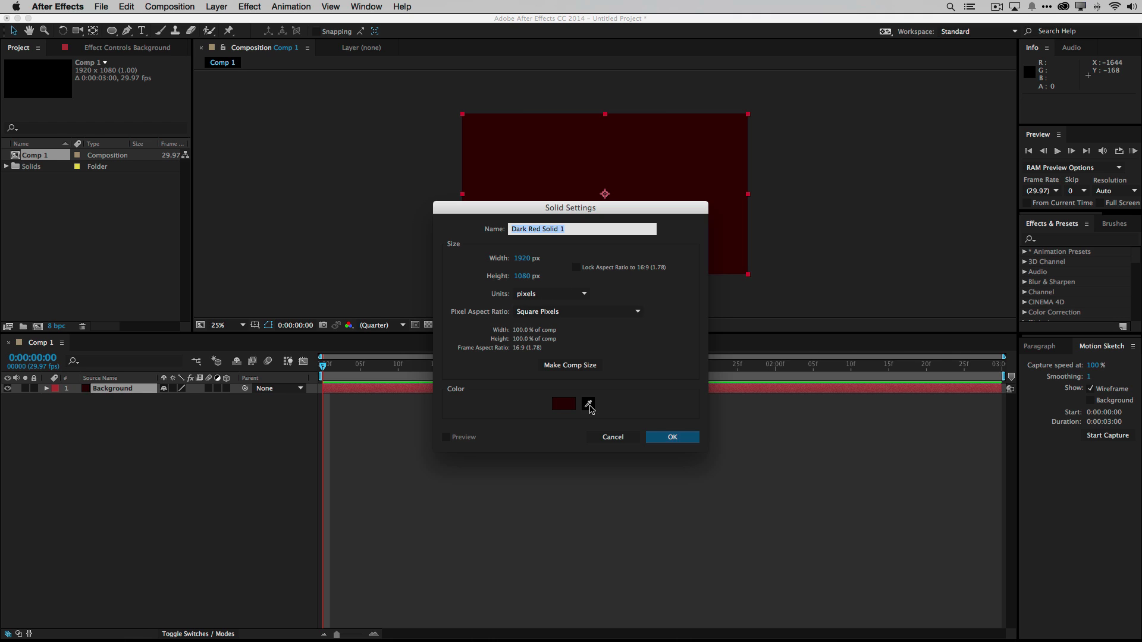
{"action": "type", "text": "Ink"}
{"action": "left_click", "coordinate": [562, 403]}
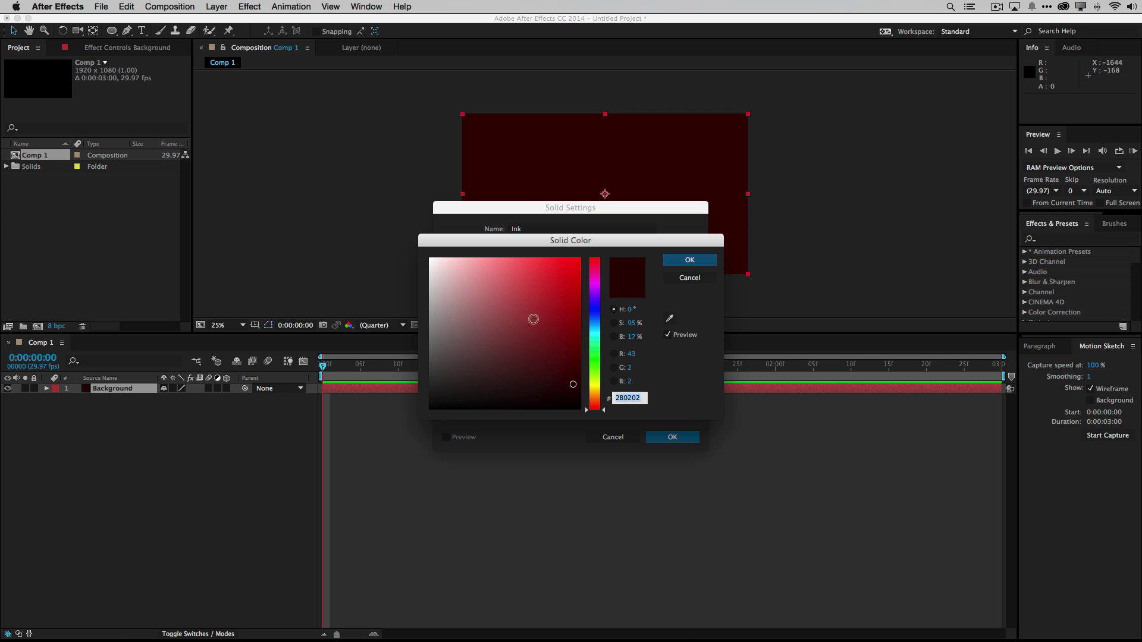
{"action": "left_click_drag", "start_coordinate": [458, 268], "coordinate": [422, 252]}
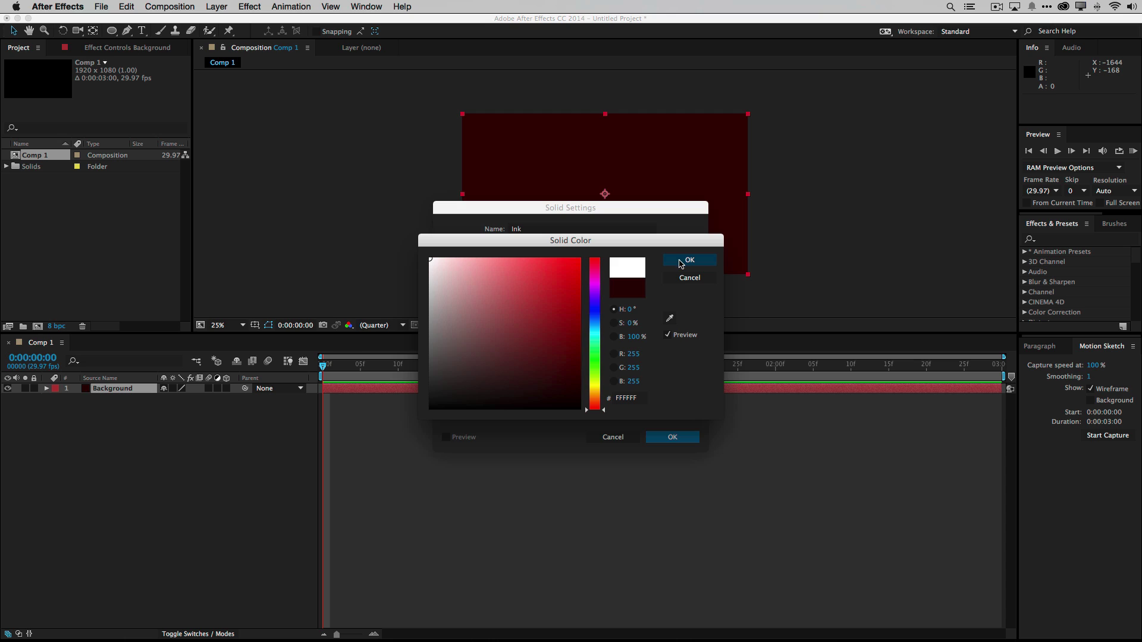
{"action": "left_click", "coordinate": [680, 263]}
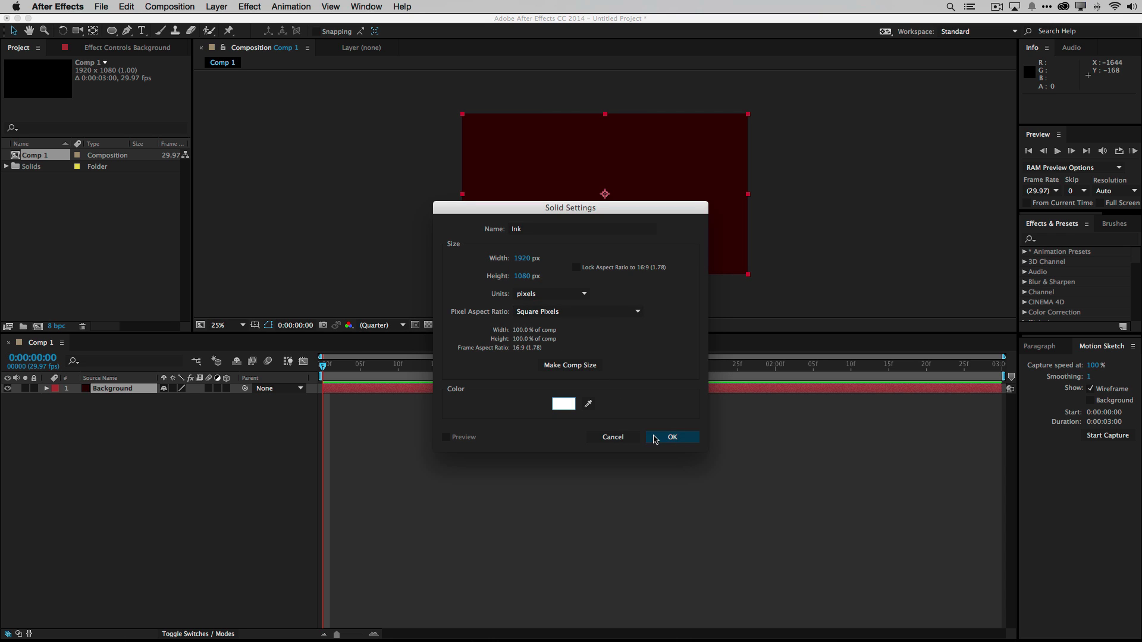
{"action": "left_click", "coordinate": [654, 438]}
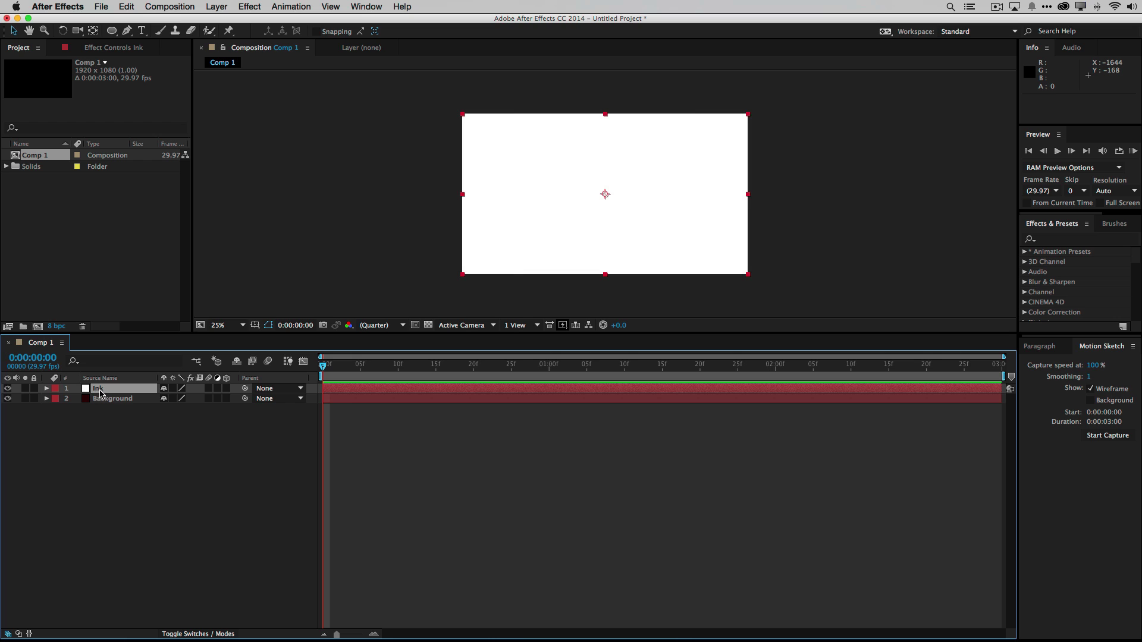
Add a null object layer, Null 1, above Ink and Background.
{"action": "left_click", "coordinate": [217, 6]}
{"action": "mouse_move", "coordinate": [220, 20]}
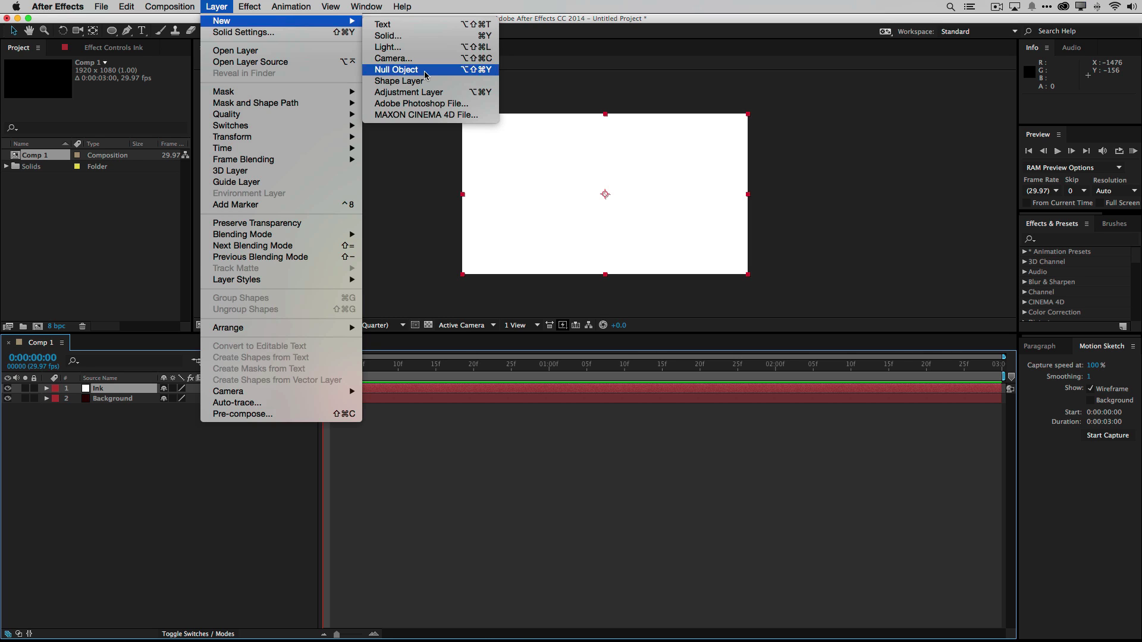
{"action": "left_click", "coordinate": [396, 69]}
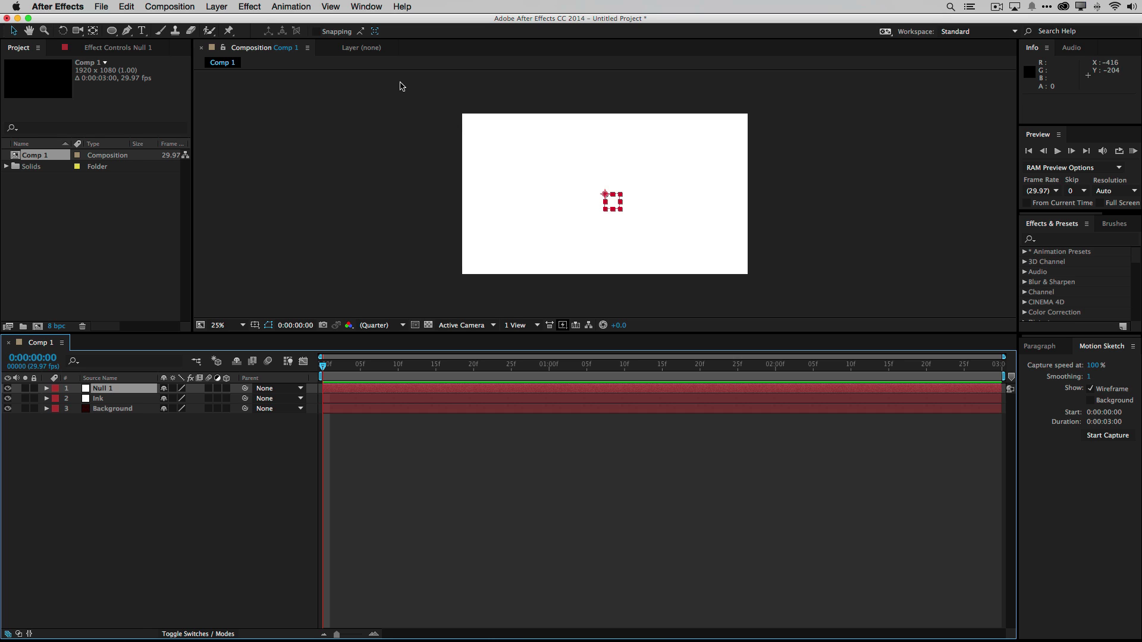
Show the Motion Sketch panel and arm it with Start Capture.
{"action": "left_click", "coordinate": [362, 7]}
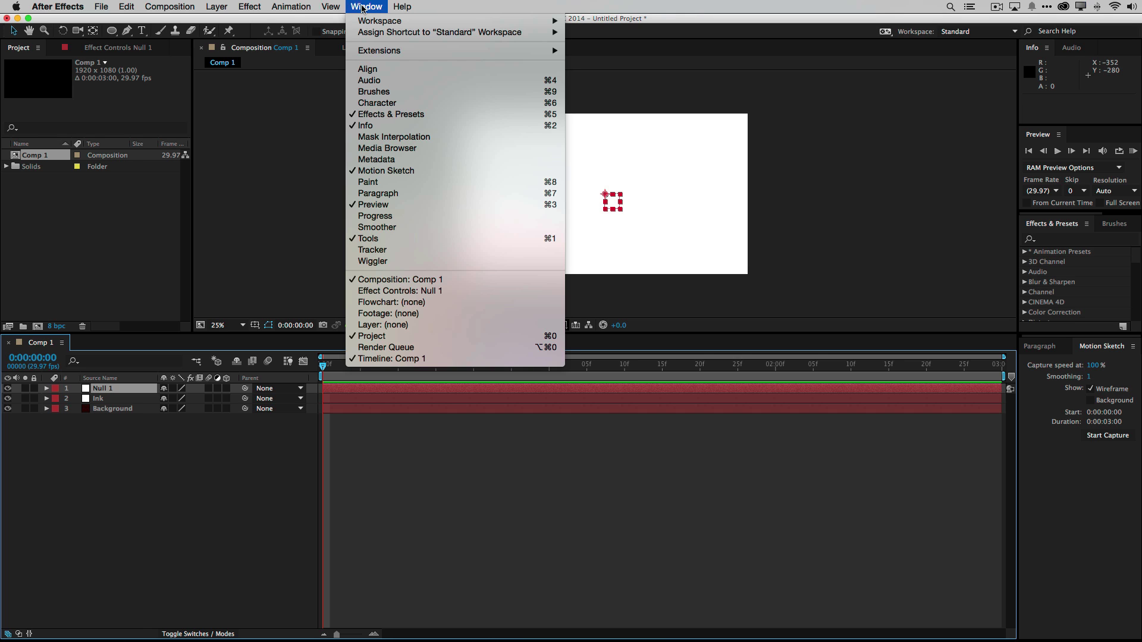
{"action": "left_click", "coordinate": [430, 174]}
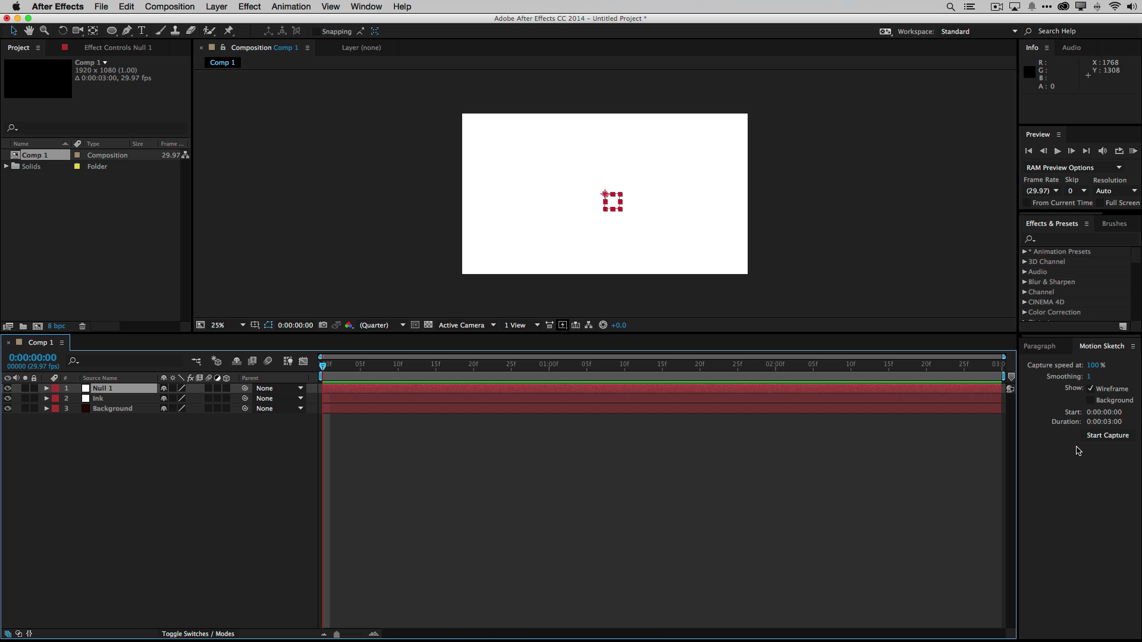
{"action": "left_click", "coordinate": [1090, 438]}
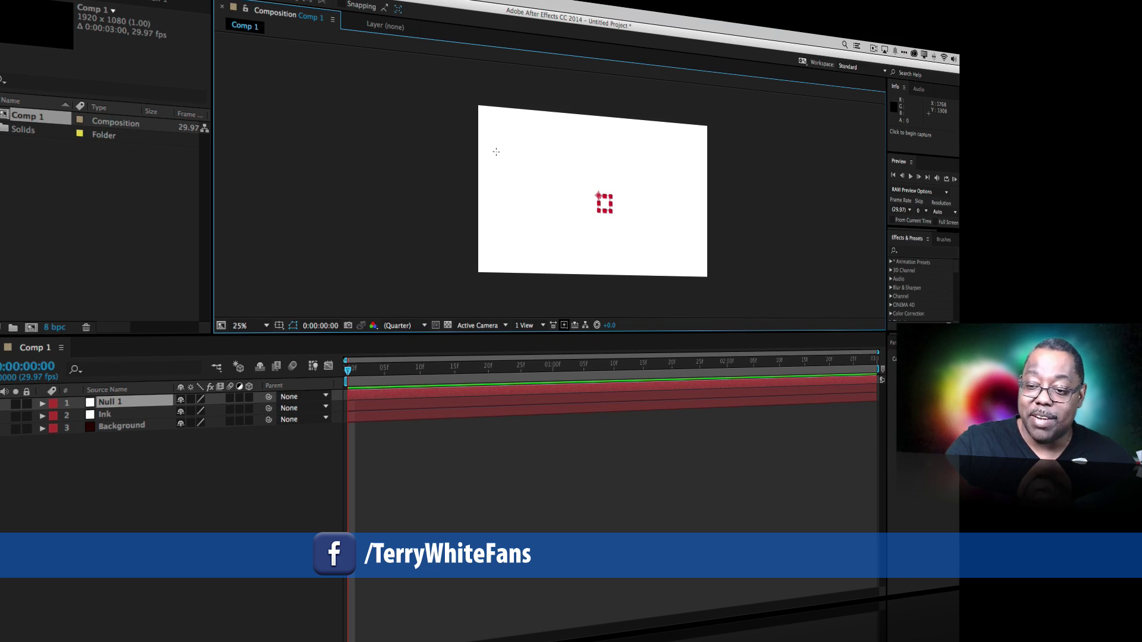
Sketch a signature-shaped zigzag path for Null 1 across the comp, then scrub to preview it.
{"action": "mouse_move", "coordinate": [496, 153]}
{"action": "left_mouse_down"}
{"action": "mouse_move", "coordinate": [564, 152]}
{"action": "mouse_move", "coordinate": [503, 204]}
{"action": "mouse_move", "coordinate": [560, 189]}
{"action": "mouse_move", "coordinate": [630, 199]}
{"action": "mouse_move", "coordinate": [544, 249]}
{"action": "mouse_move", "coordinate": [723, 165]}
{"action": "left_mouse_up"}
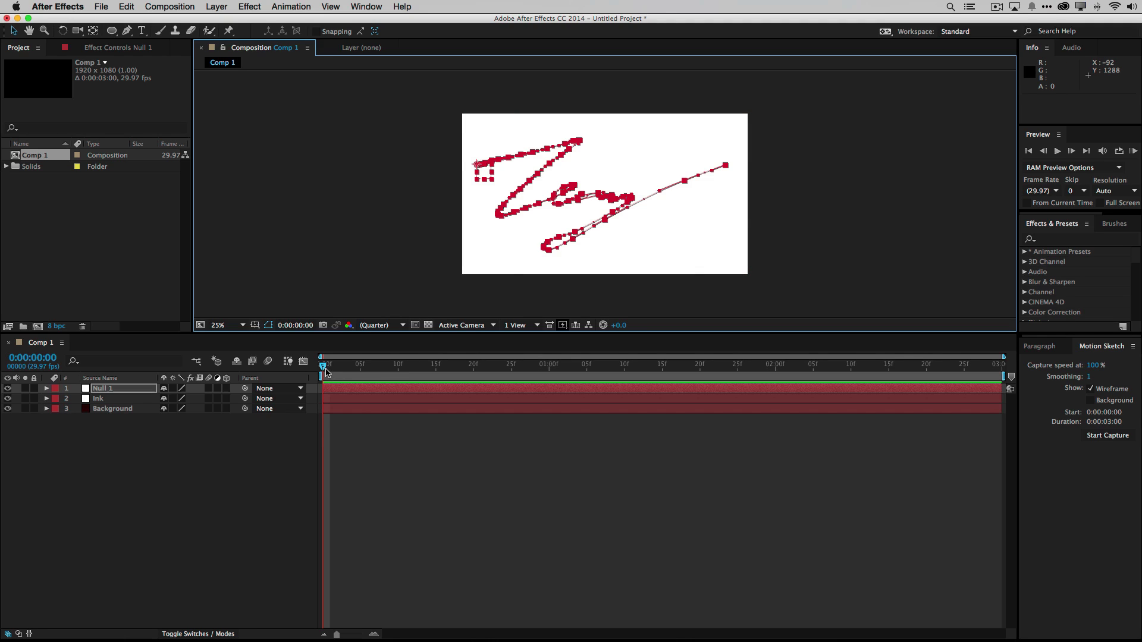
{"action": "left_click_drag", "start_coordinate": [327, 366], "coordinate": [290, 392]}
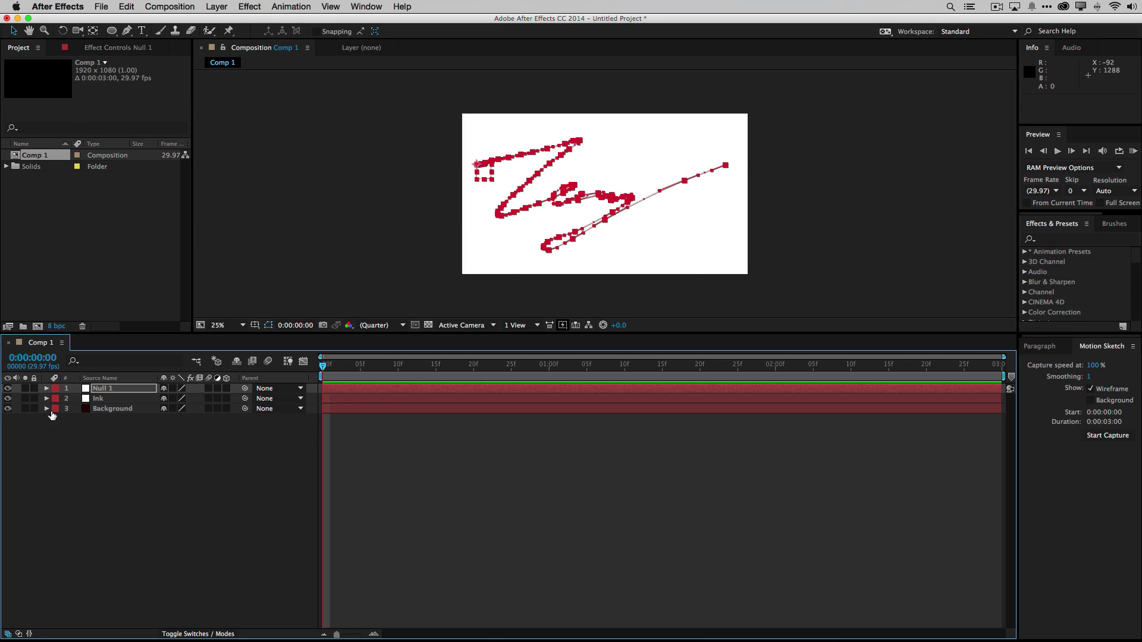
Expand Null 1's Transform group to show its dense row of sketched Position keyframes.
{"action": "left_click", "coordinate": [47, 389]}
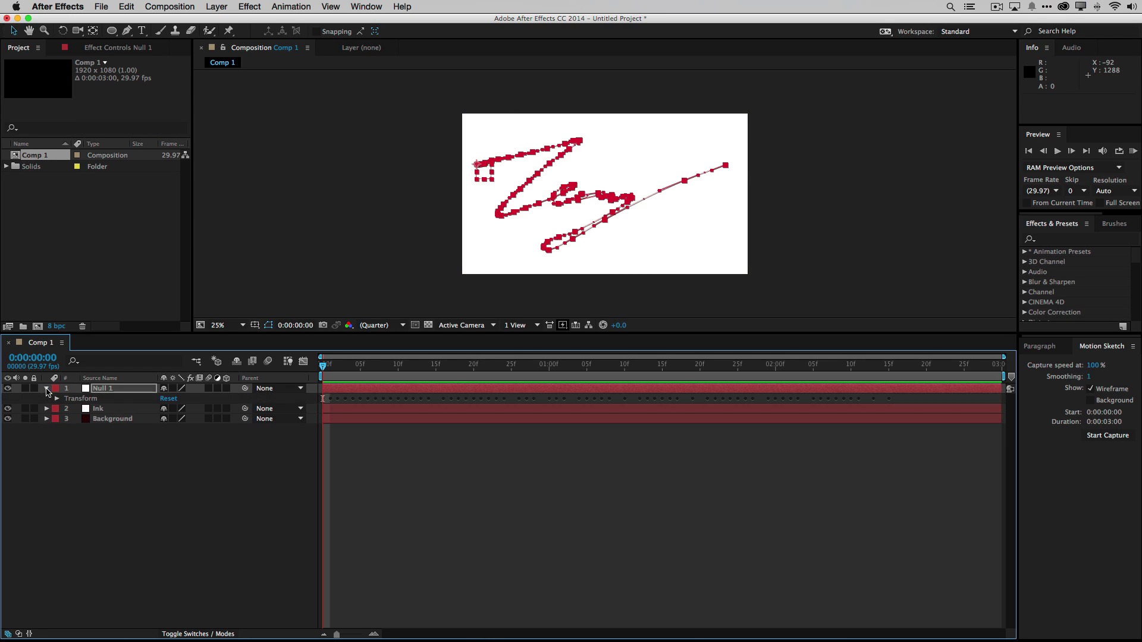
{"action": "left_click", "coordinate": [57, 398]}
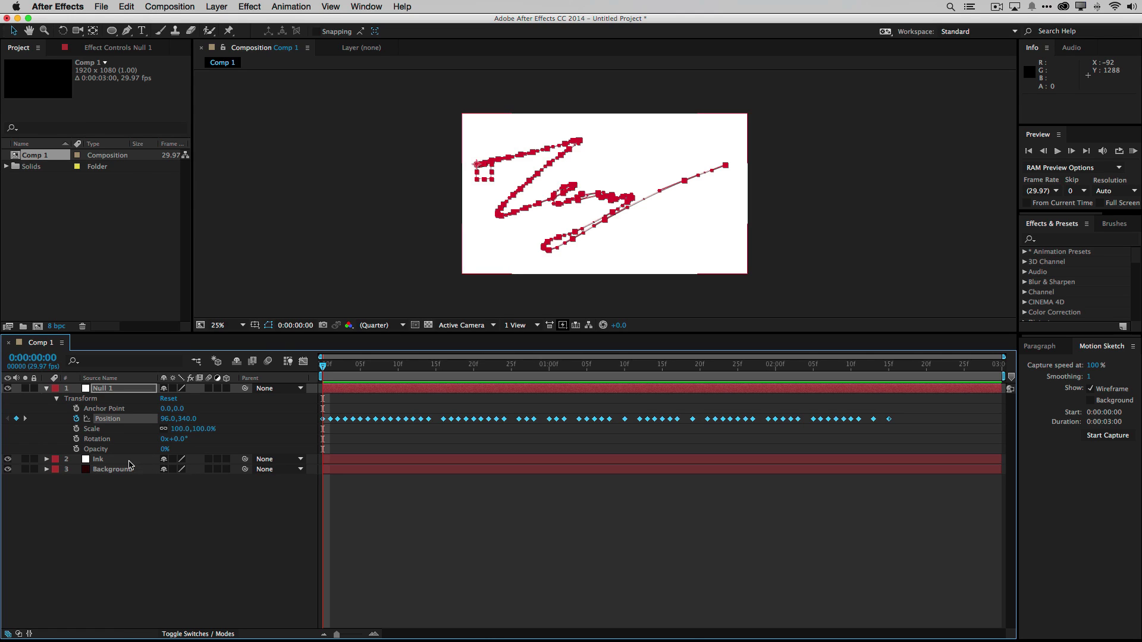
Select and copy all 64 of Null 1's Position keyframes.
{"action": "left_click", "coordinate": [131, 463]}
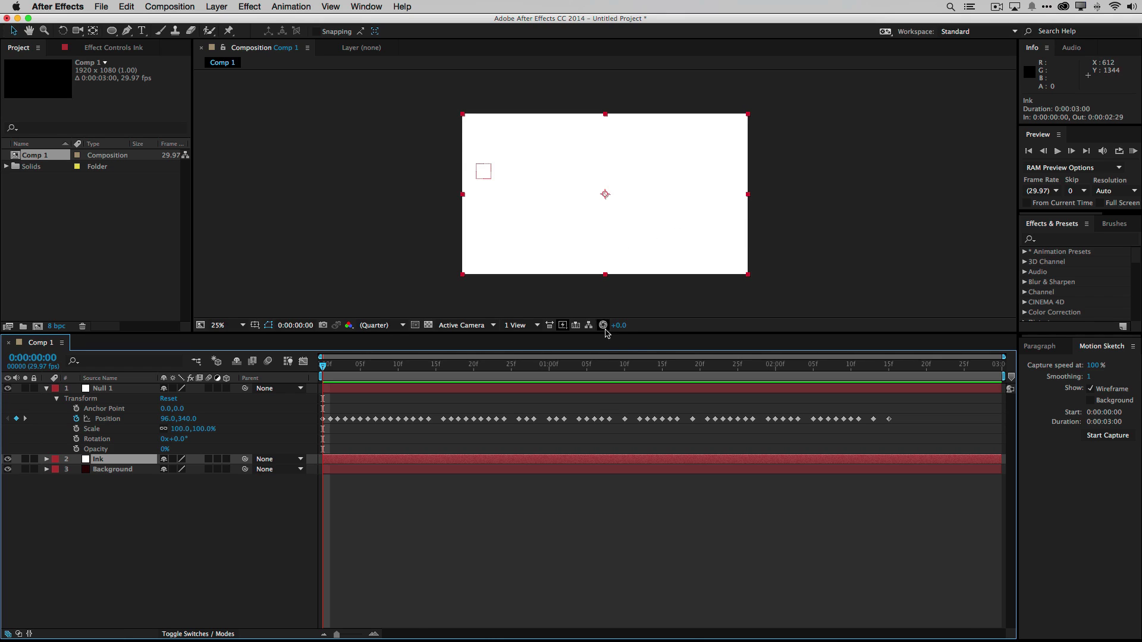
{"action": "left_click", "coordinate": [121, 390]}
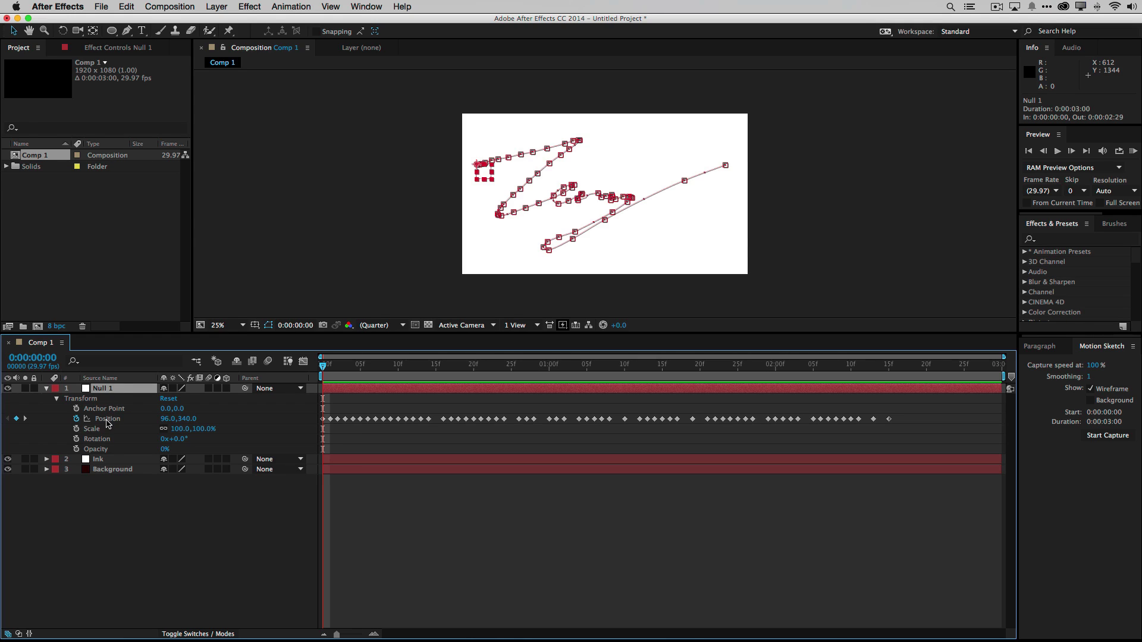
{"action": "left_click", "coordinate": [107, 421]}
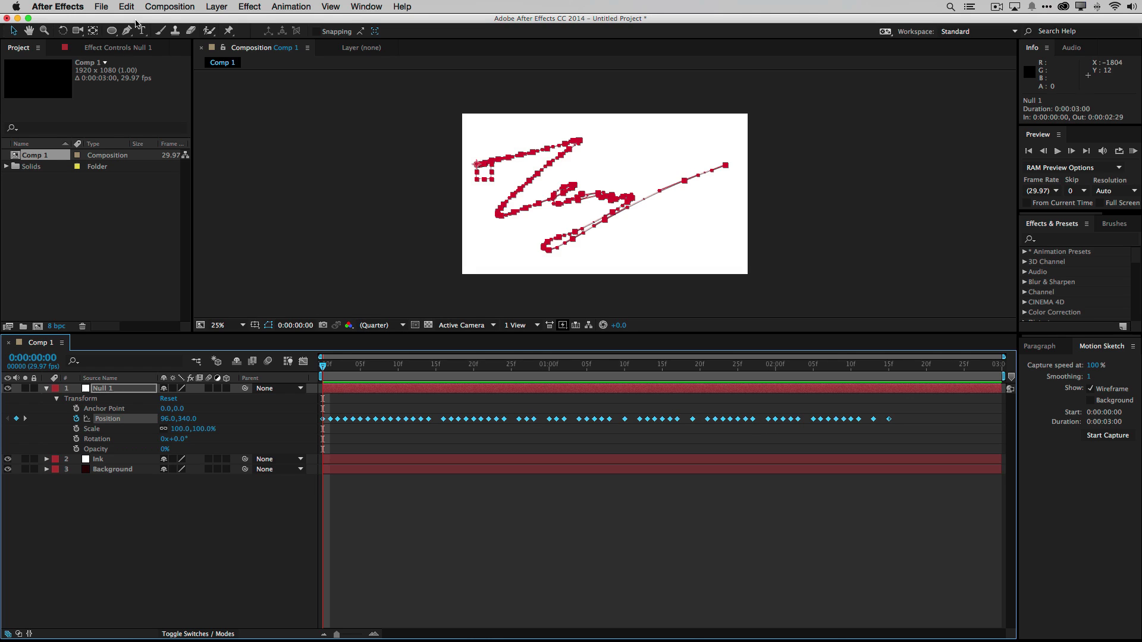
{"action": "left_click", "coordinate": [128, 7]}
{"action": "left_click", "coordinate": [137, 73]}
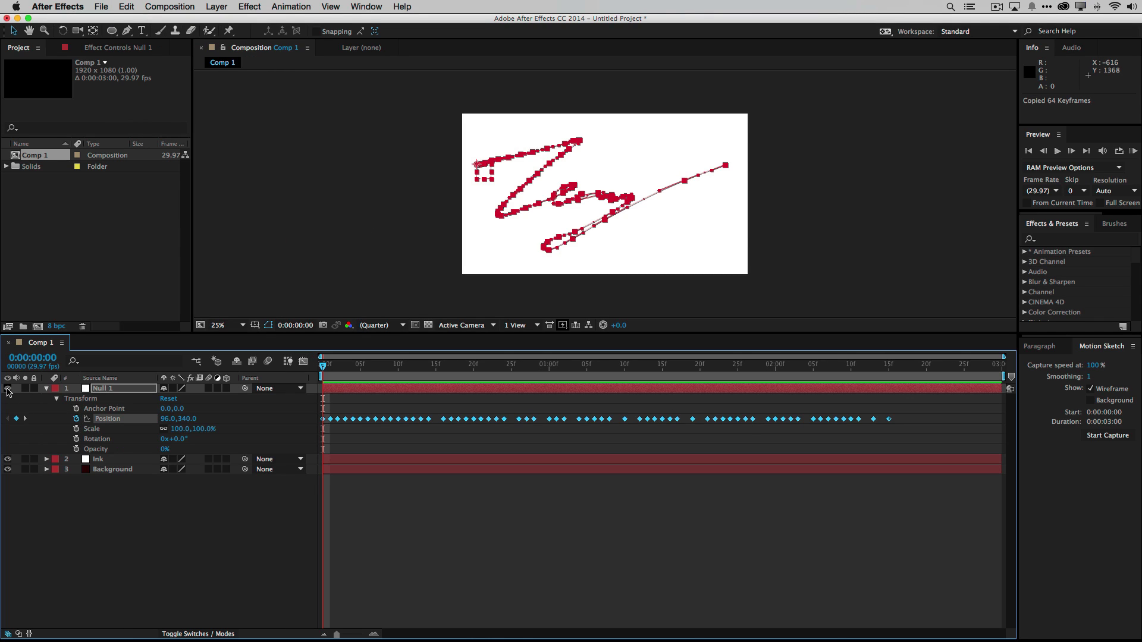
Hide and collapse Null 1, then select the Ink layer.
{"action": "left_click", "coordinate": [7, 388]}
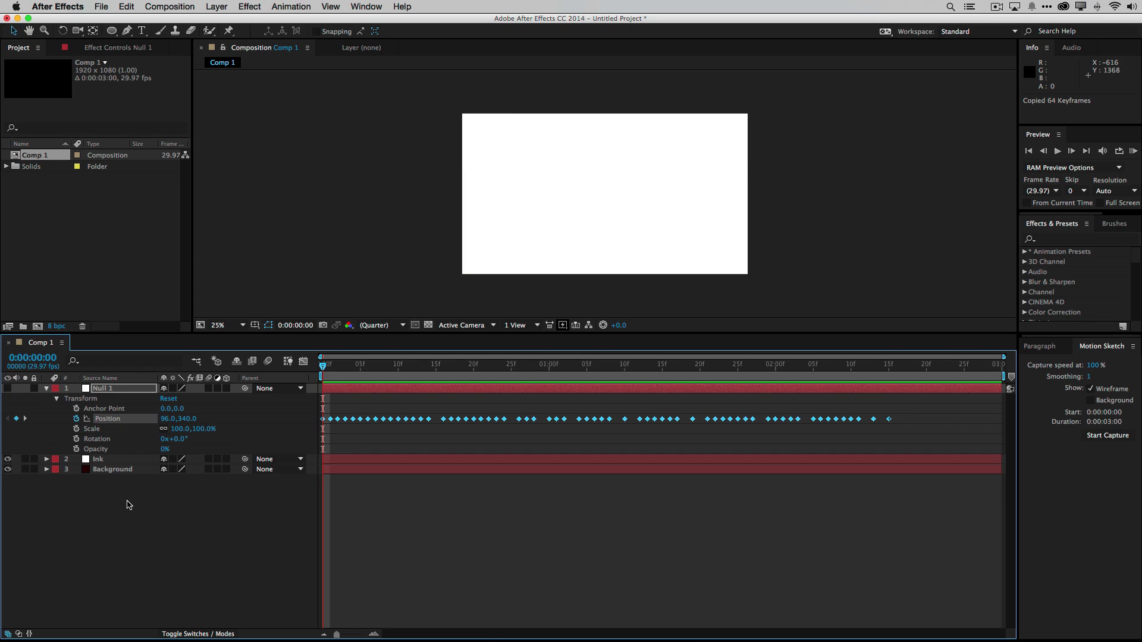
{"action": "left_click", "coordinate": [122, 488]}
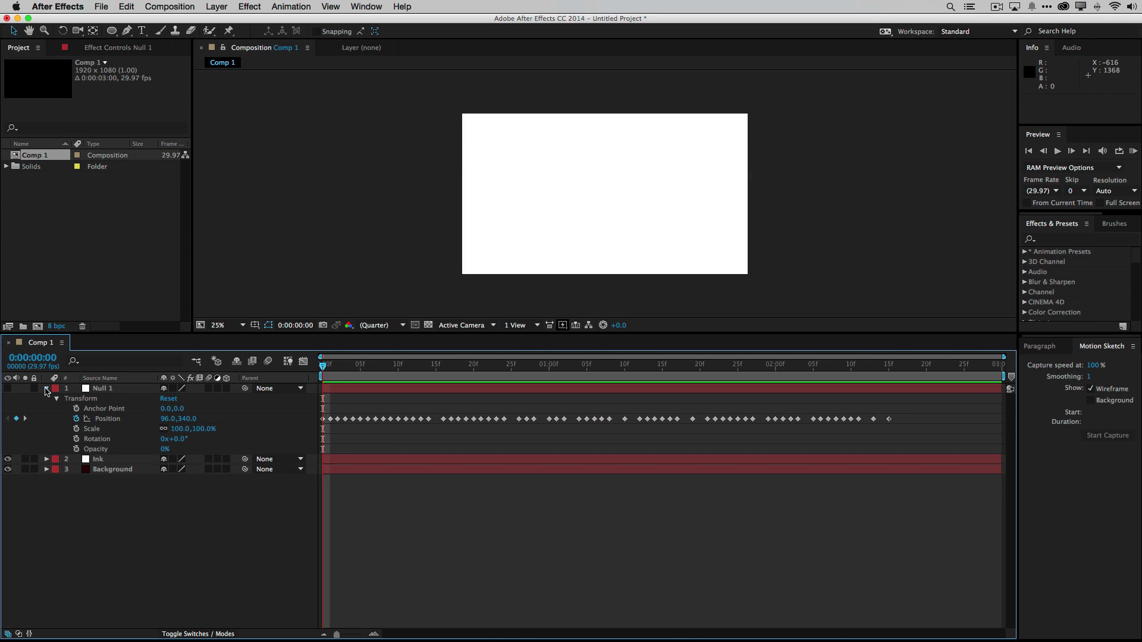
{"action": "left_click", "coordinate": [46, 388]}
{"action": "left_click", "coordinate": [122, 399]}
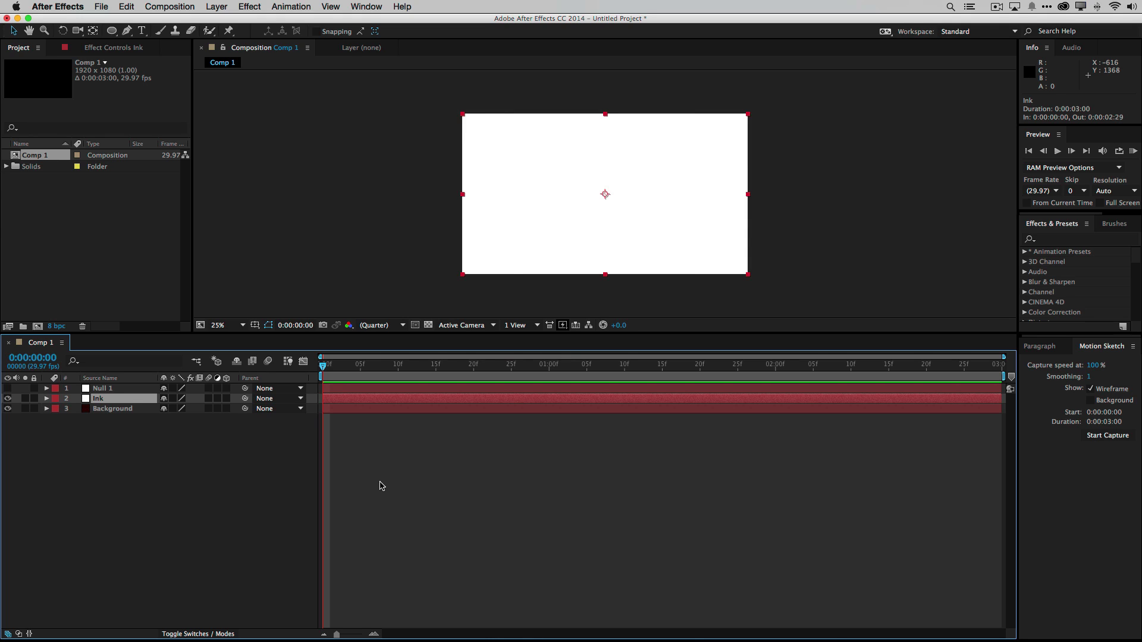
Search Effects & Presets for 'write' and apply Write-on to the Ink layer.
{"action": "left_click", "coordinate": [367, 7]}
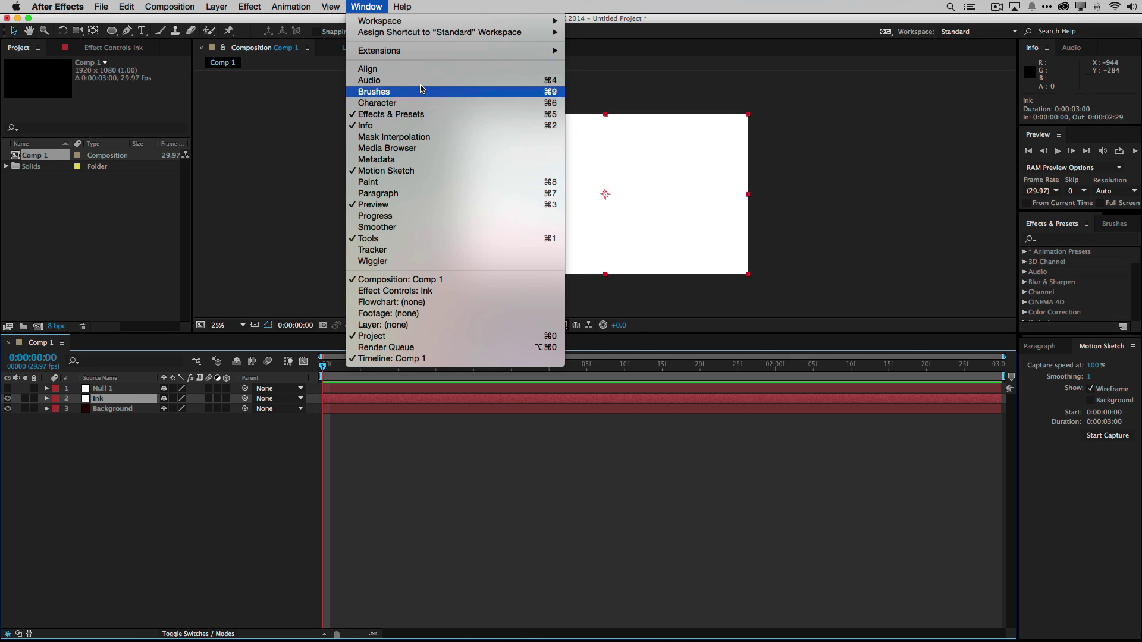
{"action": "left_click", "coordinate": [367, 7]}
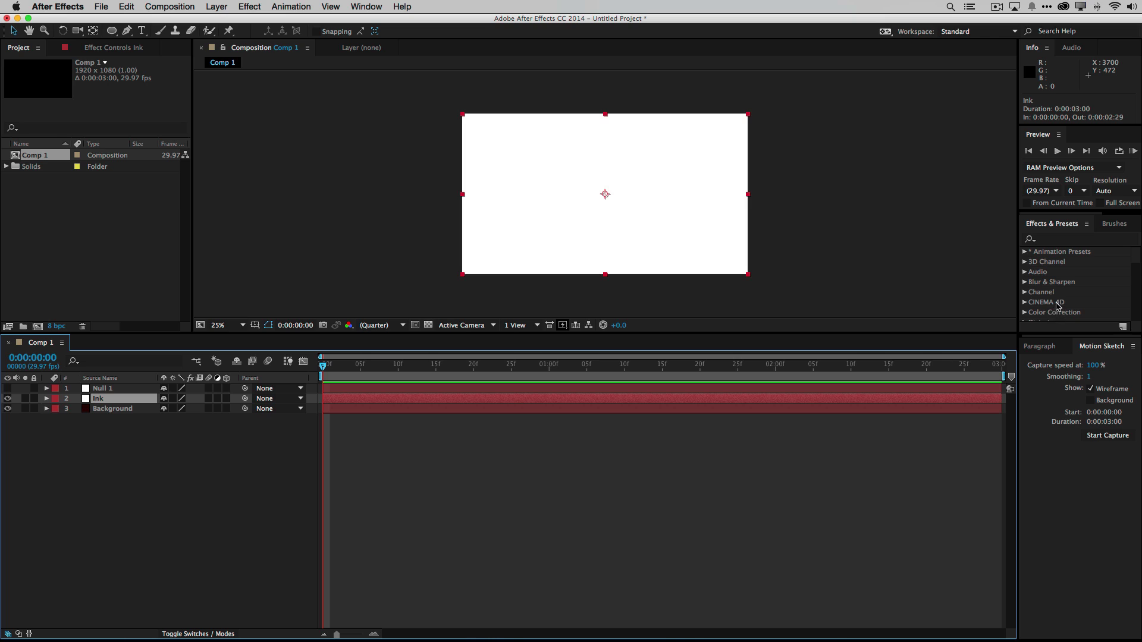
{"action": "scroll", "coordinate": [1056, 308], "scroll_direction": "down", "scroll_amount": 10}
{"action": "scroll", "coordinate": [1057, 306], "scroll_direction": "up", "scroll_amount": 10}
{"action": "left_click", "coordinate": [1053, 239]}
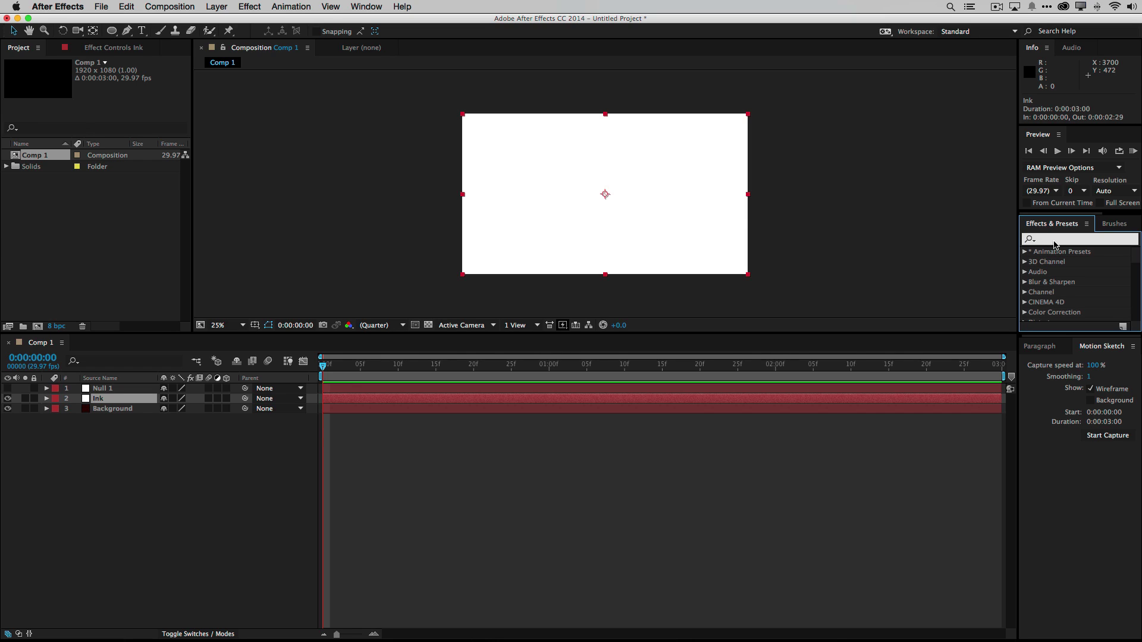
{"action": "type", "text": "write"}
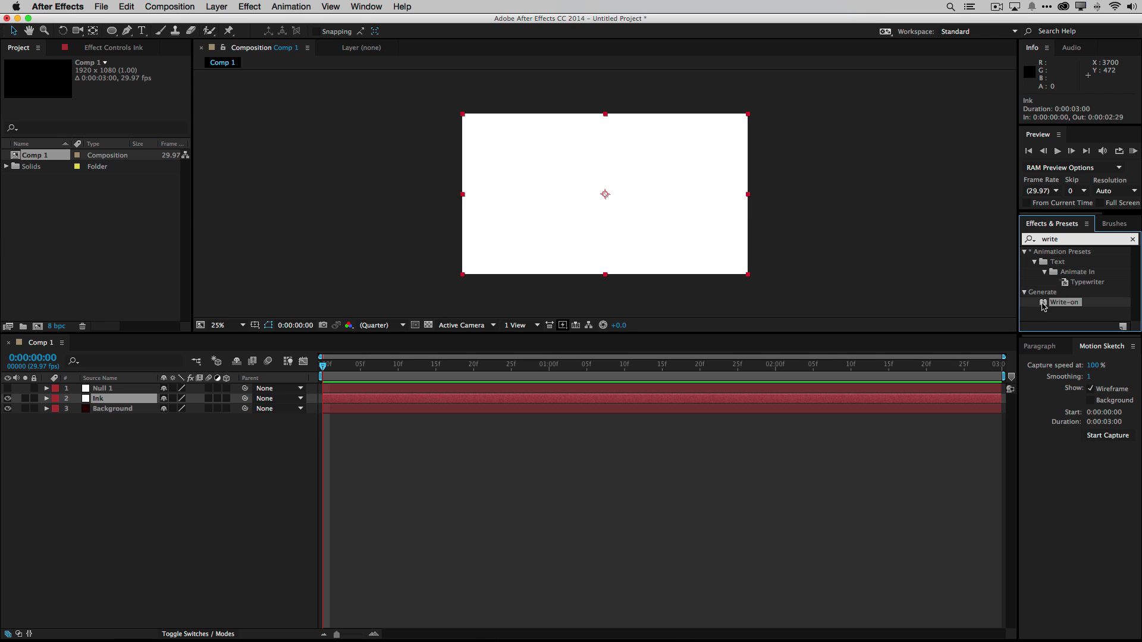
{"action": "mouse_move", "coordinate": [1045, 304]}
{"action": "left_mouse_down"}
{"action": "mouse_move", "coordinate": [635, 436]}
{"action": "mouse_move", "coordinate": [551, 400]}
{"action": "mouse_move", "coordinate": [495, 401]}
{"action": "mouse_move", "coordinate": [612, 404]}
{"action": "mouse_move", "coordinate": [397, 400]}
{"action": "left_mouse_up"}
{"action": "left_click_drag", "start_coordinate": [557, 243], "coordinate": [482, 400]}
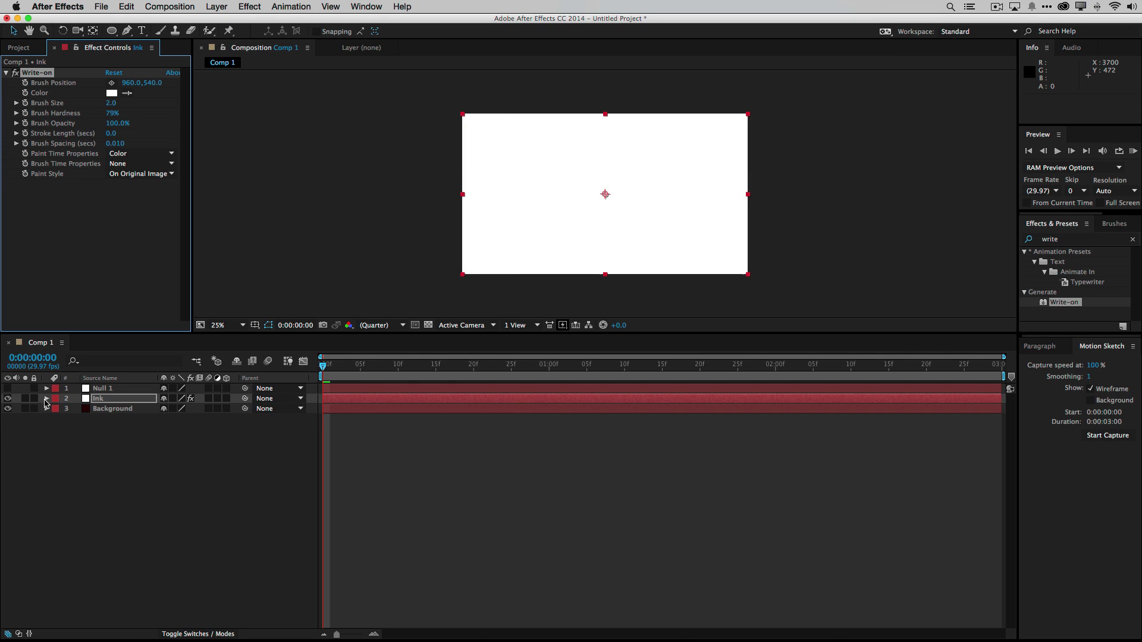
Paste Null 1's 64 Position keyframes into the Ink layer's Write-on Brush Position.
{"action": "left_click", "coordinate": [46, 398]}
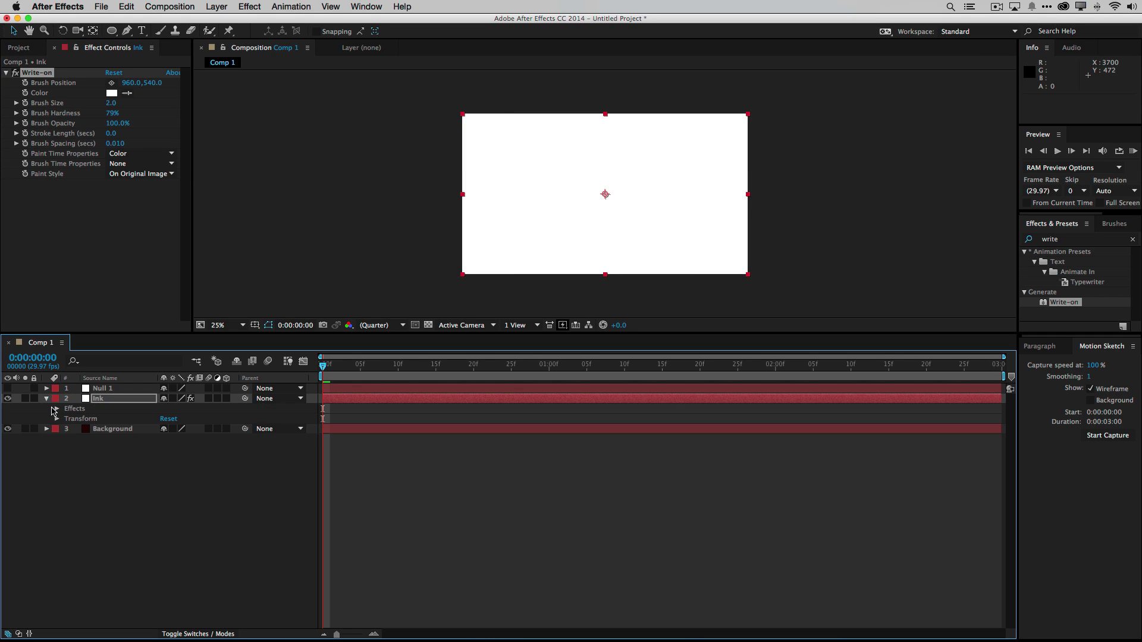
{"action": "left_click", "coordinate": [57, 408]}
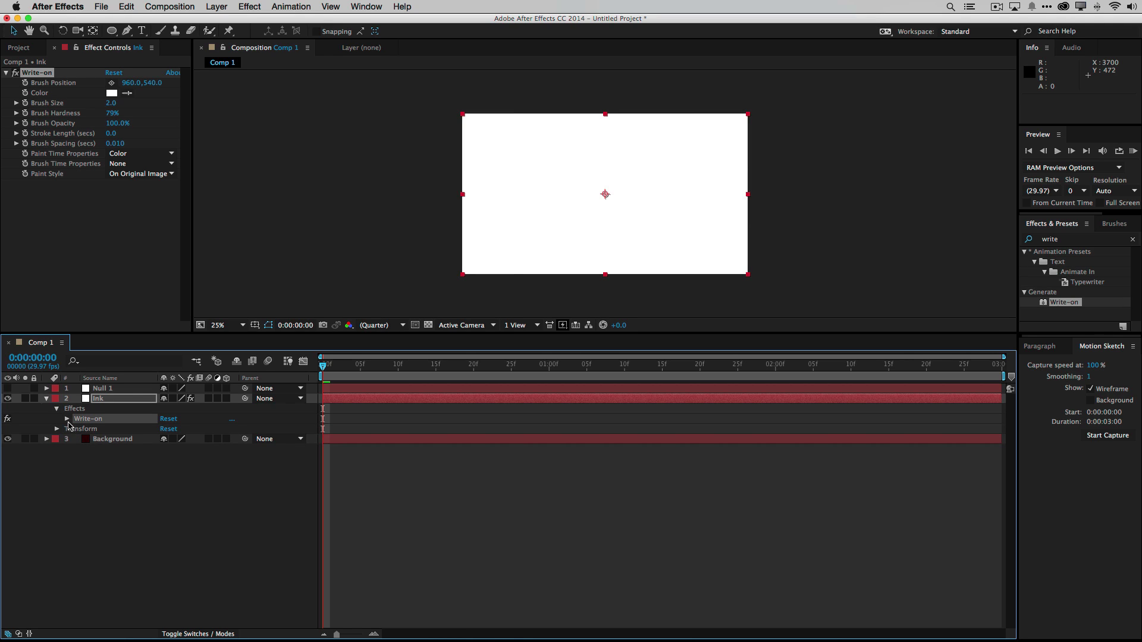
{"action": "left_click", "coordinate": [67, 419]}
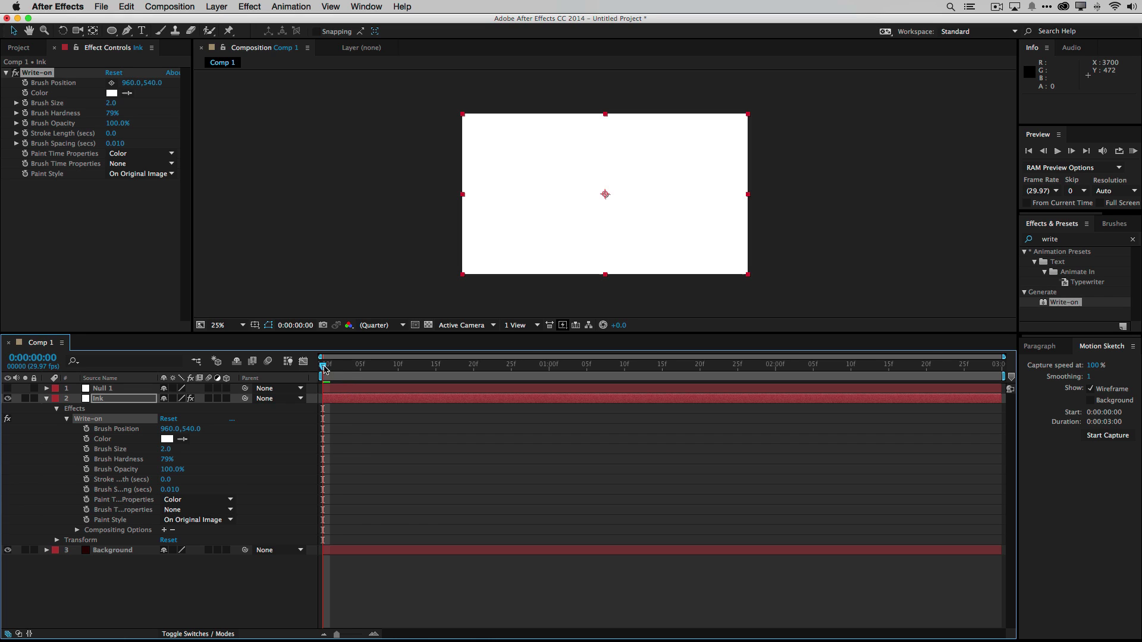
{"action": "mouse_move", "coordinate": [325, 366]}
{"action": "left_mouse_down"}
{"action": "mouse_move", "coordinate": [428, 366]}
{"action": "mouse_move", "coordinate": [322, 375]}
{"action": "left_mouse_up"}
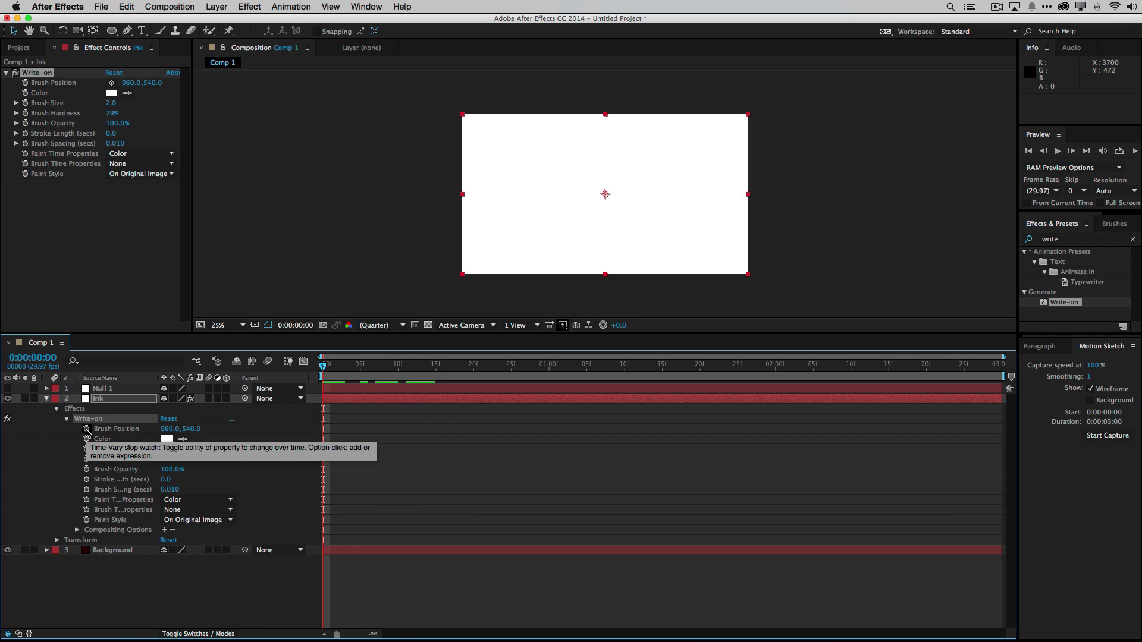
{"action": "left_click", "coordinate": [86, 430]}
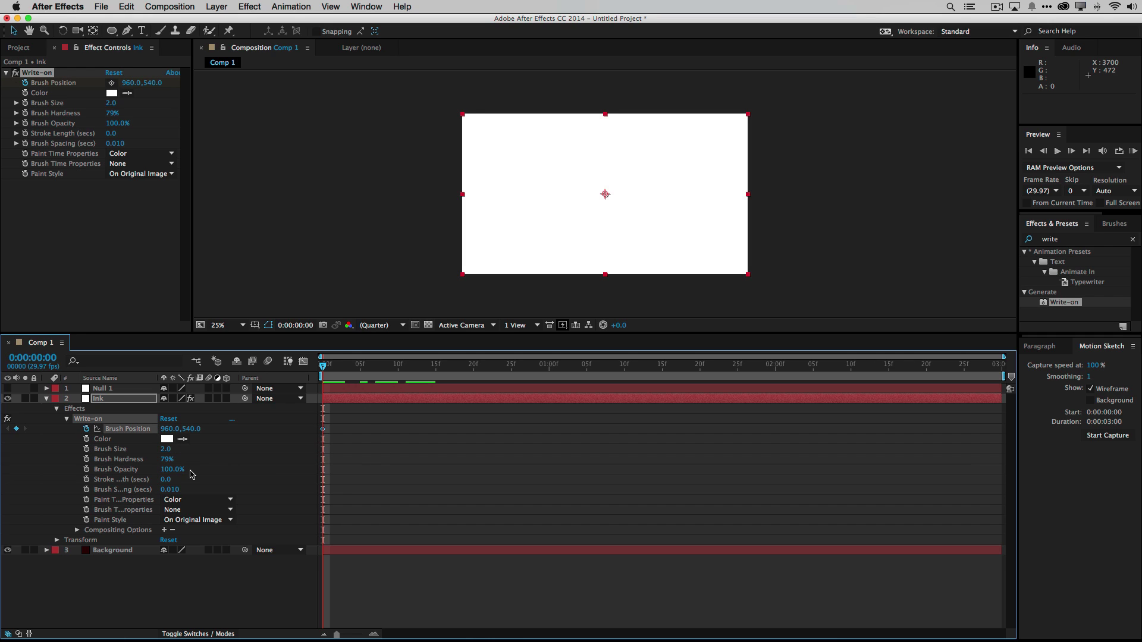
{"action": "left_click", "coordinate": [127, 430]}
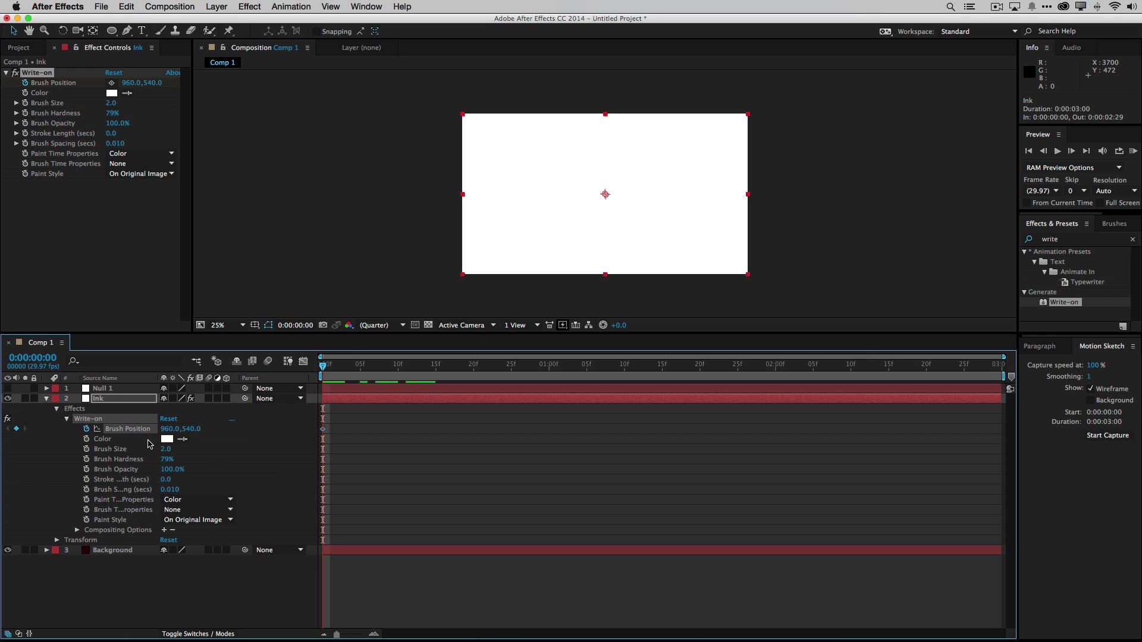
{"action": "left_click", "coordinate": [132, 6]}
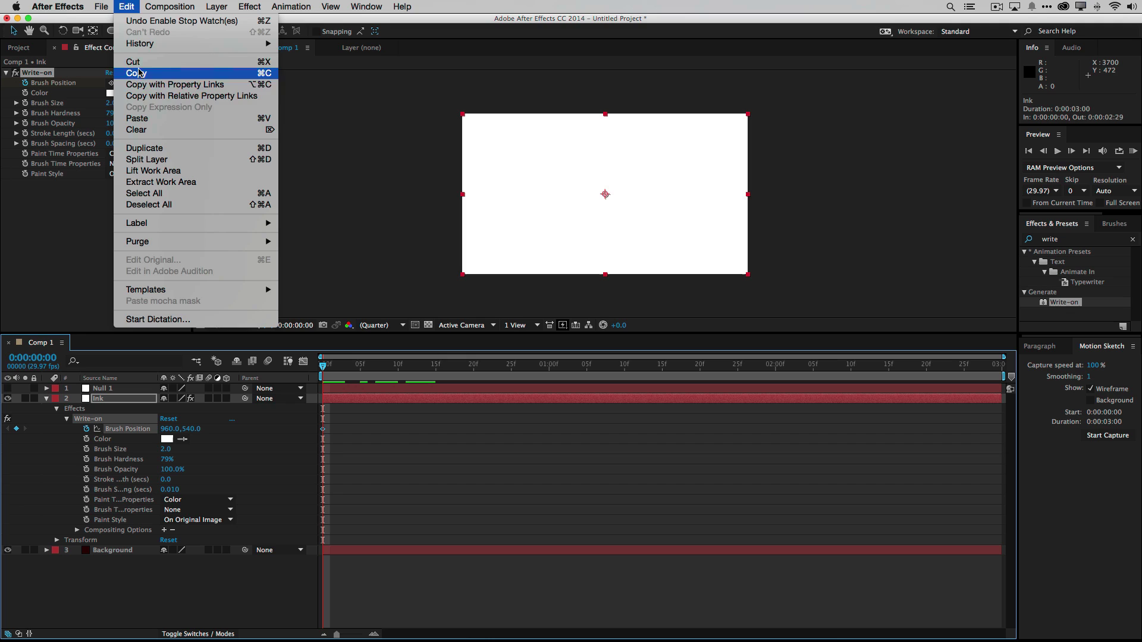
{"action": "left_click", "coordinate": [138, 118]}
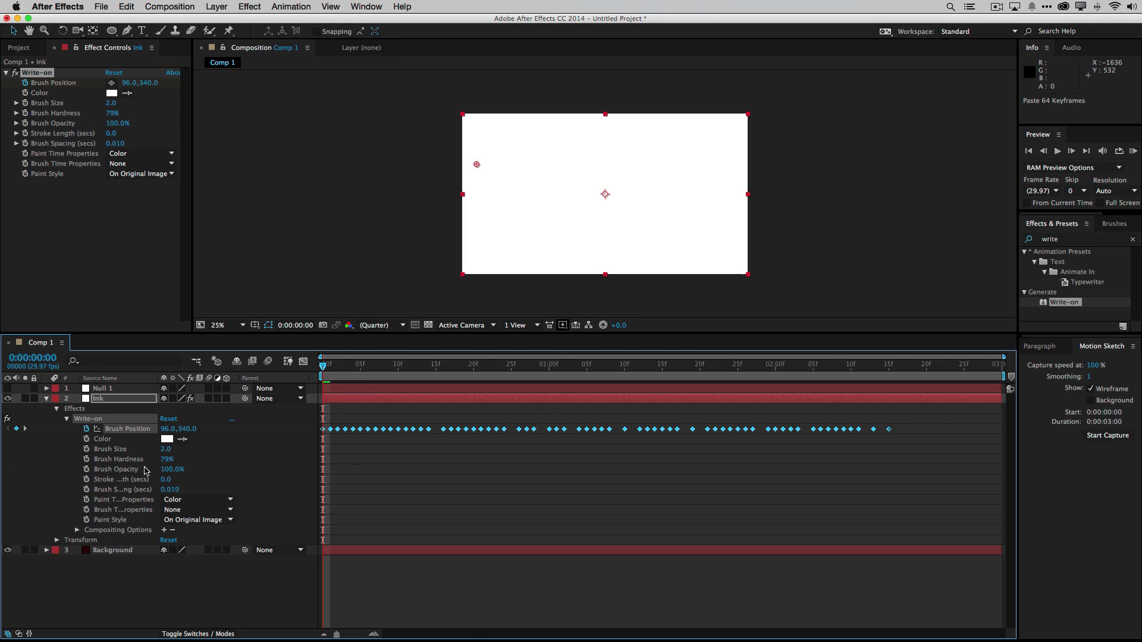
Set Write-on Brush Size to 10.1 and Paint Style to Reveal Original Image.
{"action": "left_click_drag", "start_coordinate": [163, 449], "coordinate": [210, 449]}
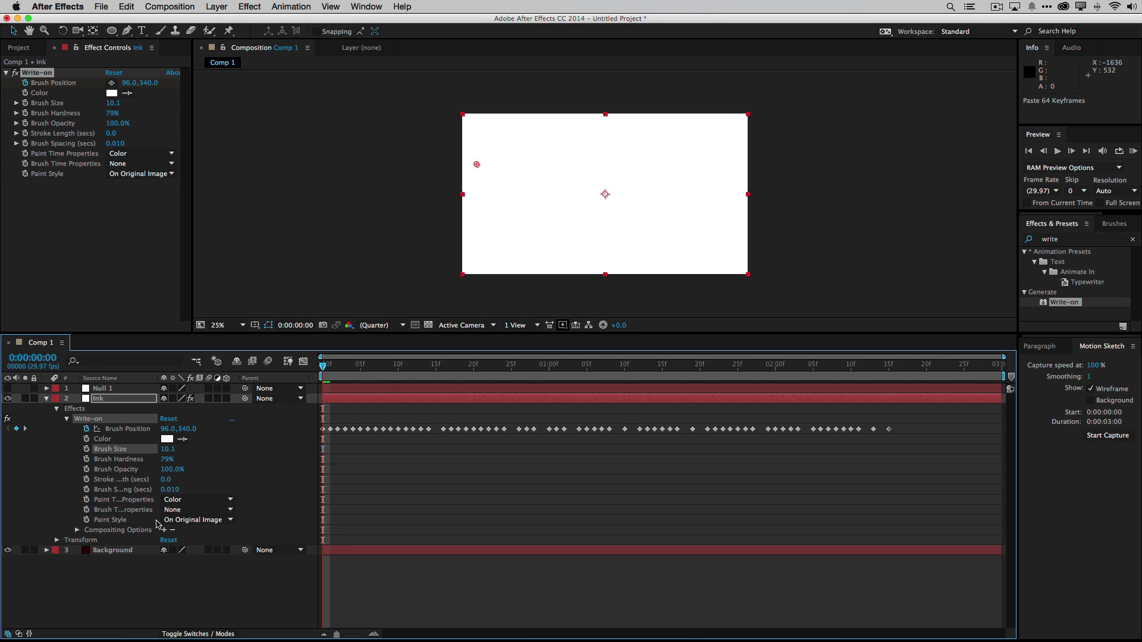
{"action": "left_click", "coordinate": [208, 522]}
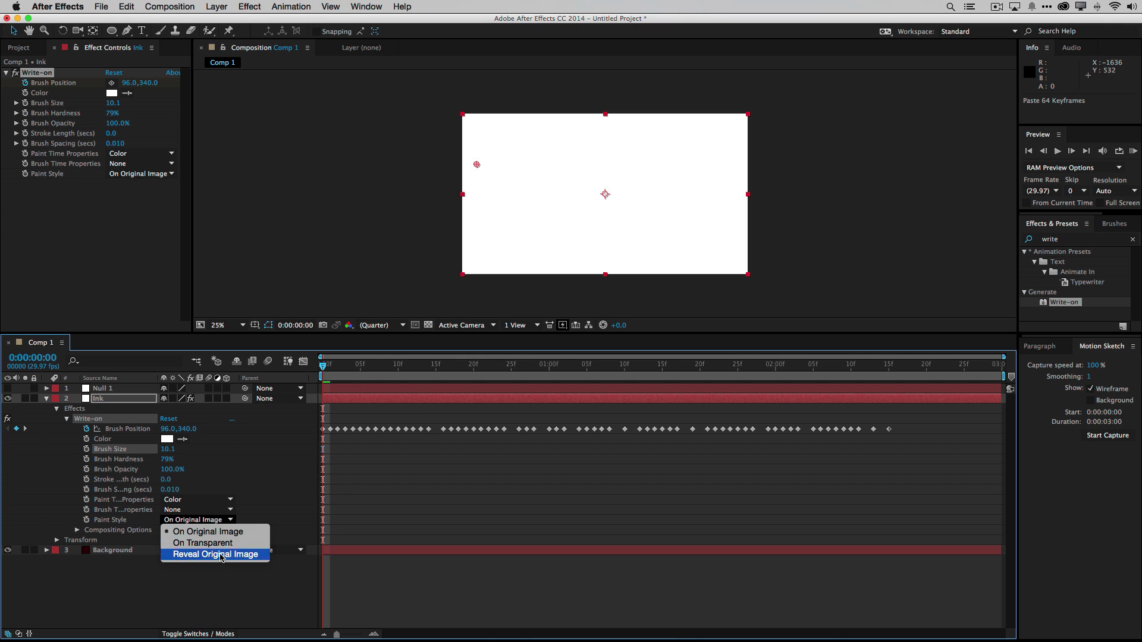
{"action": "left_click", "coordinate": [215, 554]}
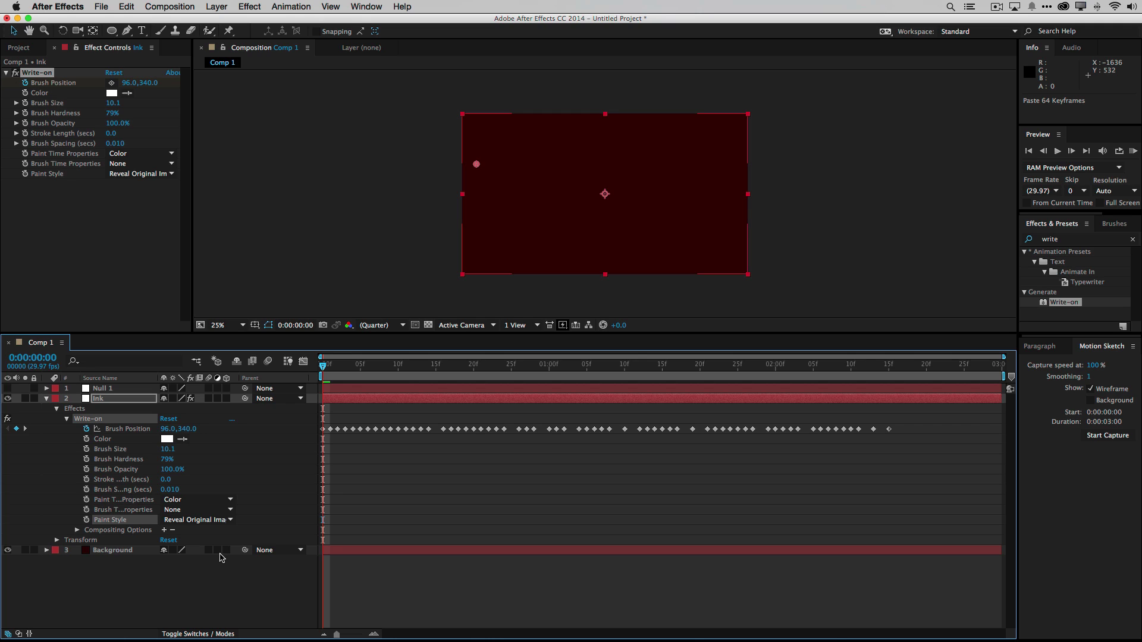
Preview the write-on animation and scrub to 0:00:02:10 to inspect the dotted signature stroke.
{"action": "left_click", "coordinate": [301, 308]}
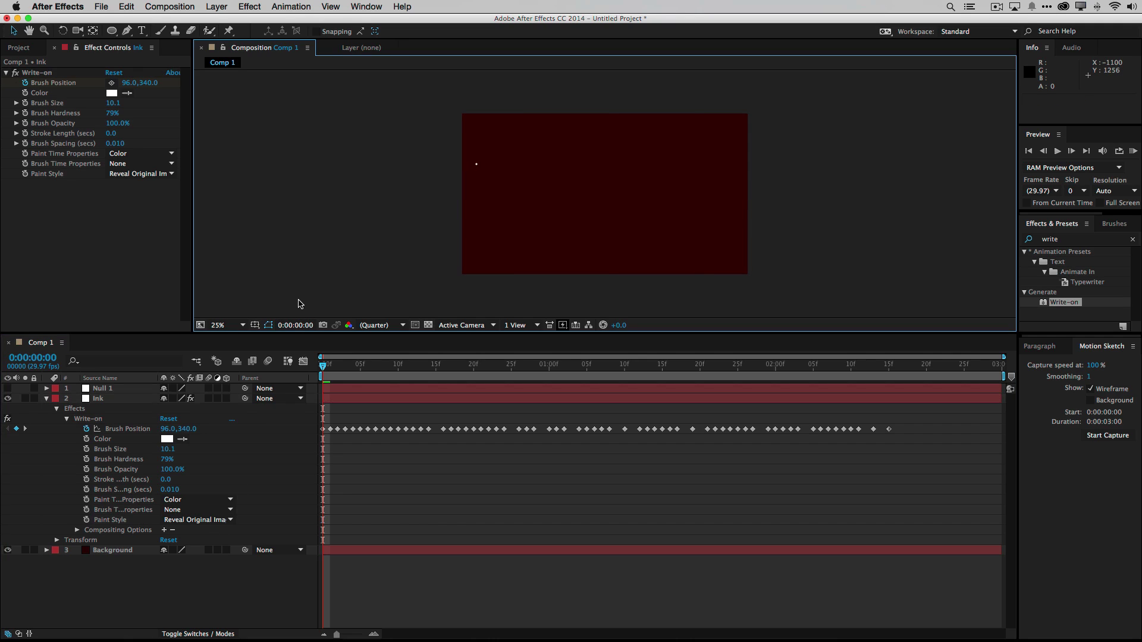
{"action": "key", "text": "space"}
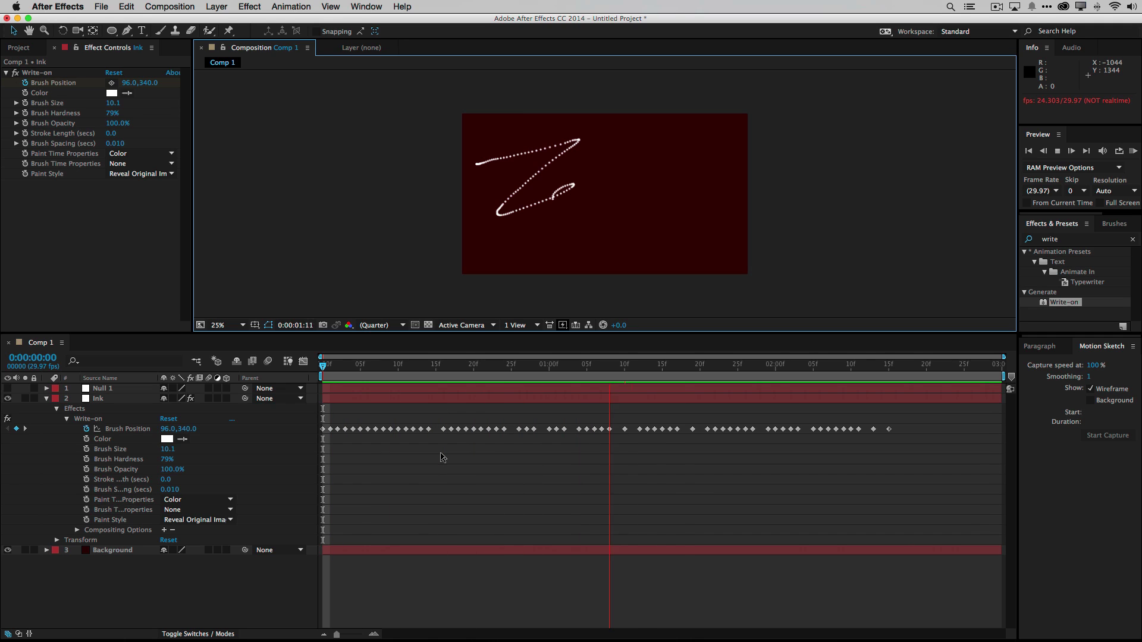
{"action": "key", "text": "space"}
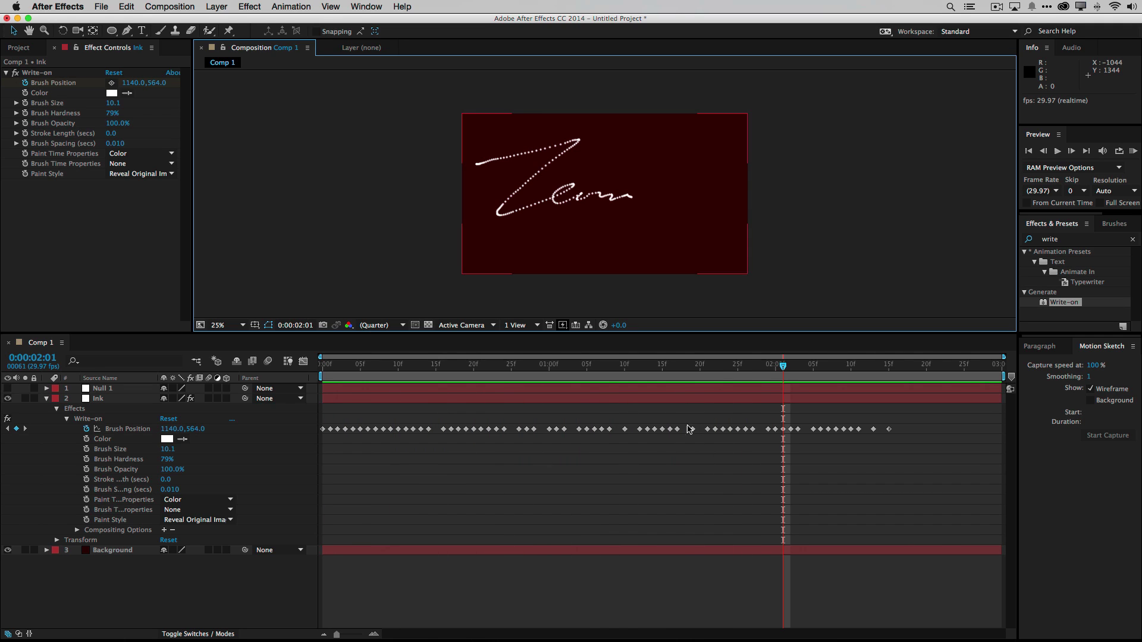
{"action": "left_click_drag", "start_coordinate": [783, 365], "coordinate": [851, 366]}
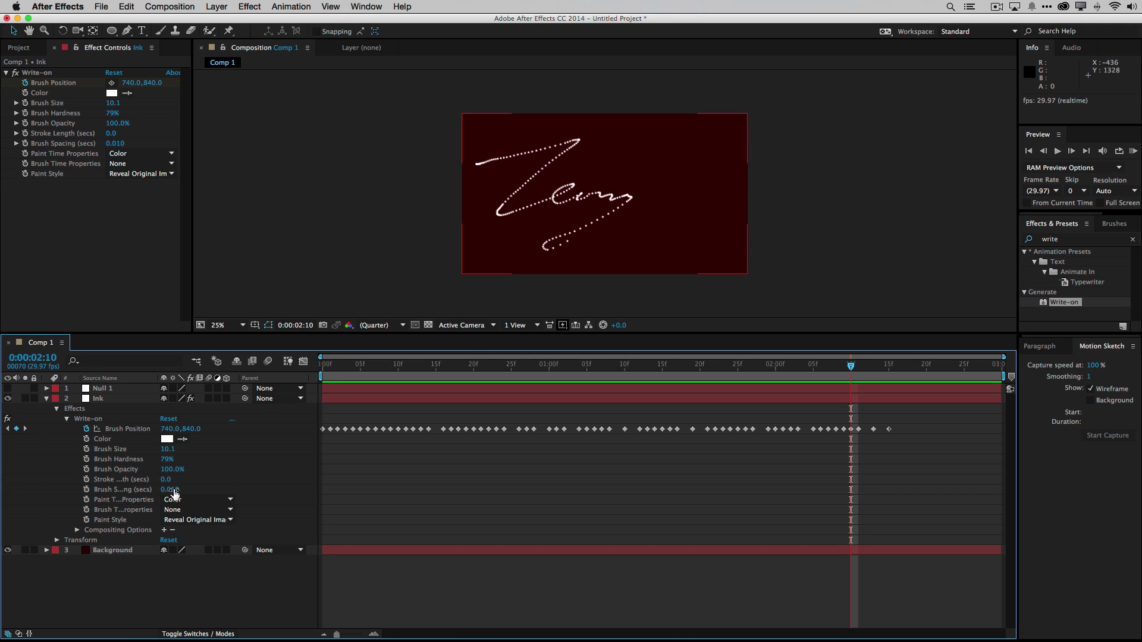
Set Write-on Brush Spacing to 0.001 and Brush Size to 10.6, then rewind to the start.
{"action": "left_click_drag", "start_coordinate": [172, 490], "coordinate": [126, 491]}
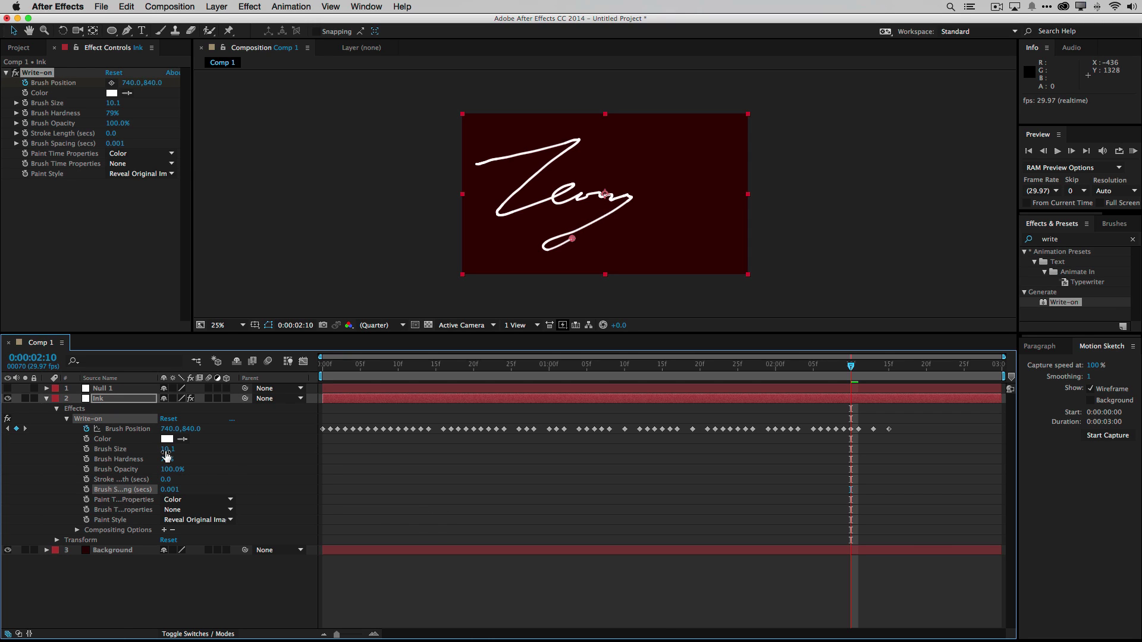
{"action": "mouse_move", "coordinate": [167, 448]}
{"action": "left_mouse_down"}
{"action": "mouse_move", "coordinate": [208, 453]}
{"action": "mouse_move", "coordinate": [137, 460]}
{"action": "mouse_move", "coordinate": [178, 459]}
{"action": "left_mouse_up"}
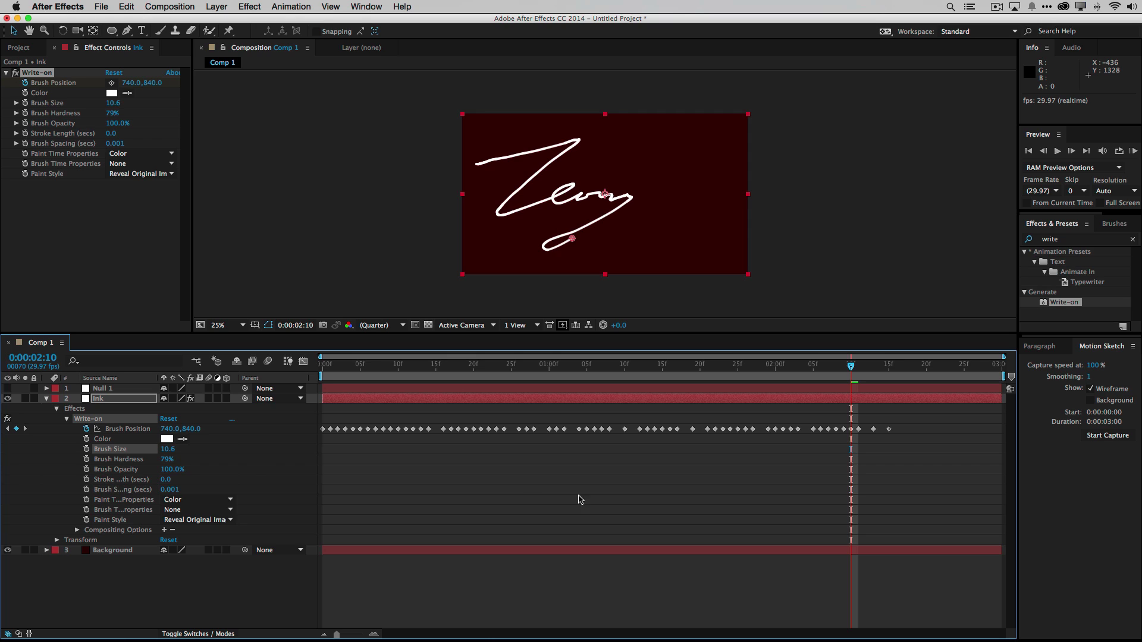
{"action": "mouse_move", "coordinate": [850, 371]}
{"action": "left_mouse_down"}
{"action": "mouse_move", "coordinate": [352, 370]}
{"action": "mouse_move", "coordinate": [360, 387]}
{"action": "mouse_move", "coordinate": [323, 369]}
{"action": "left_mouse_up"}
Replay the revised animation and scrub to 0:00:02:13 to check the continuous white stroke.
{"action": "left_click", "coordinate": [344, 301]}
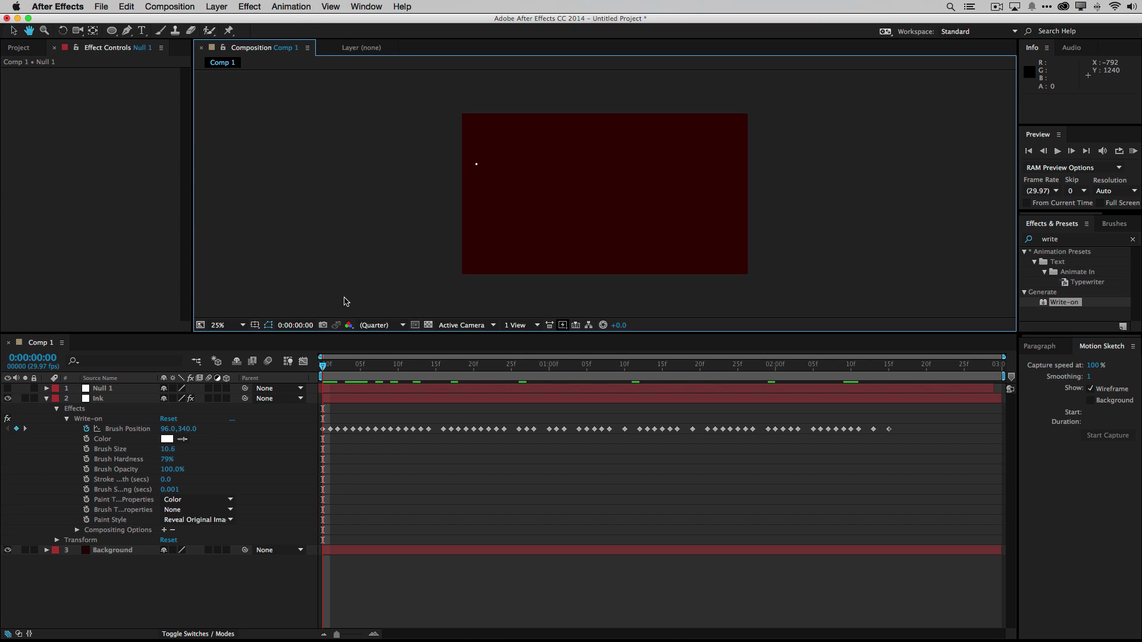
{"action": "key", "text": "space"}
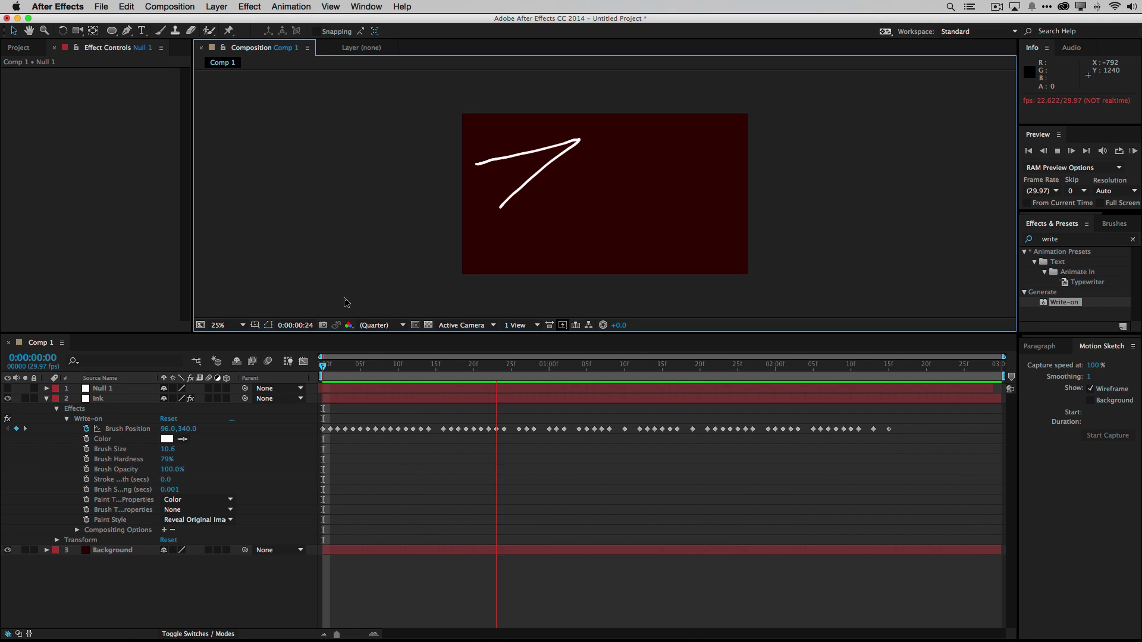
{"action": "key", "text": "space"}
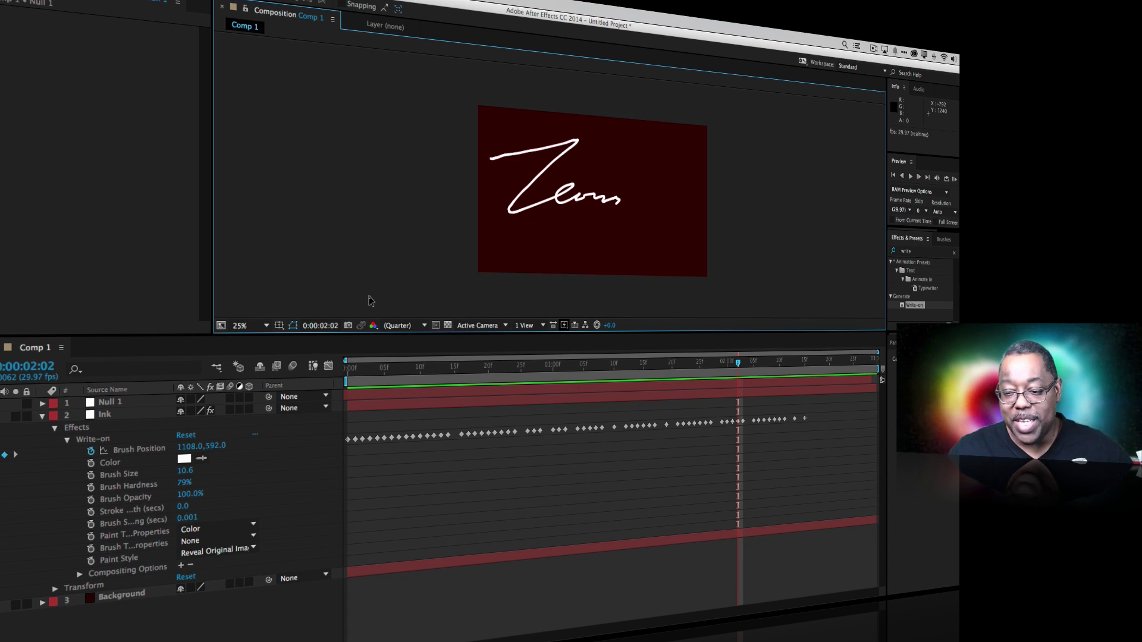
{"action": "left_click", "coordinate": [743, 364]}
{"action": "left_click_drag", "start_coordinate": [749, 365], "coordinate": [793, 364]}
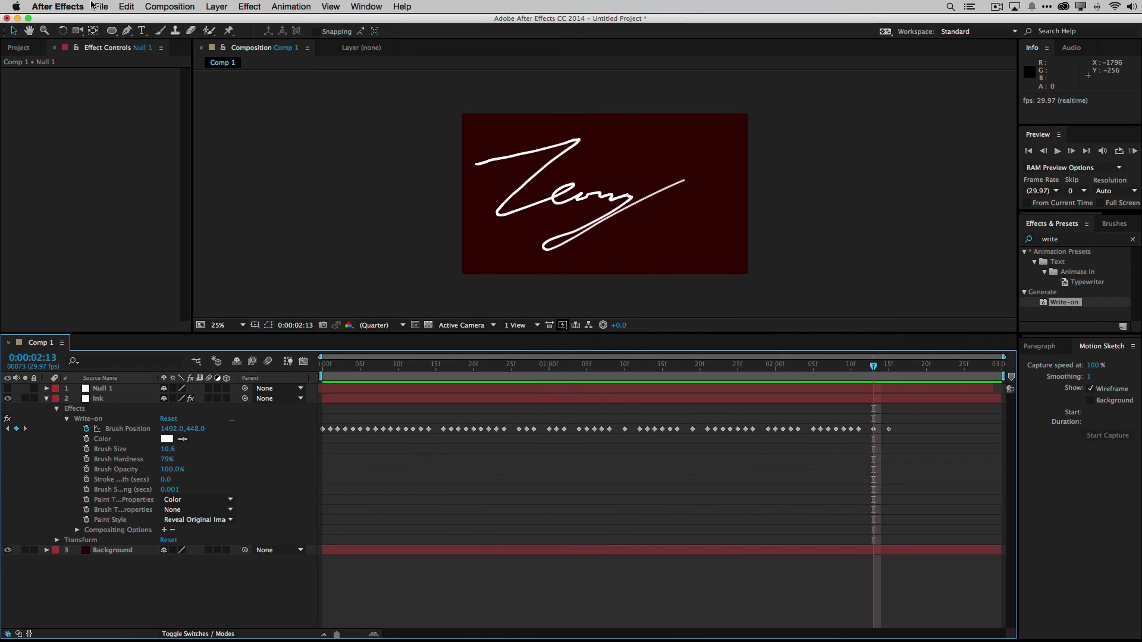
Bring up the File > Export options, showing Add to Adobe Media Encoder Queue.
{"action": "left_click", "coordinate": [102, 5]}
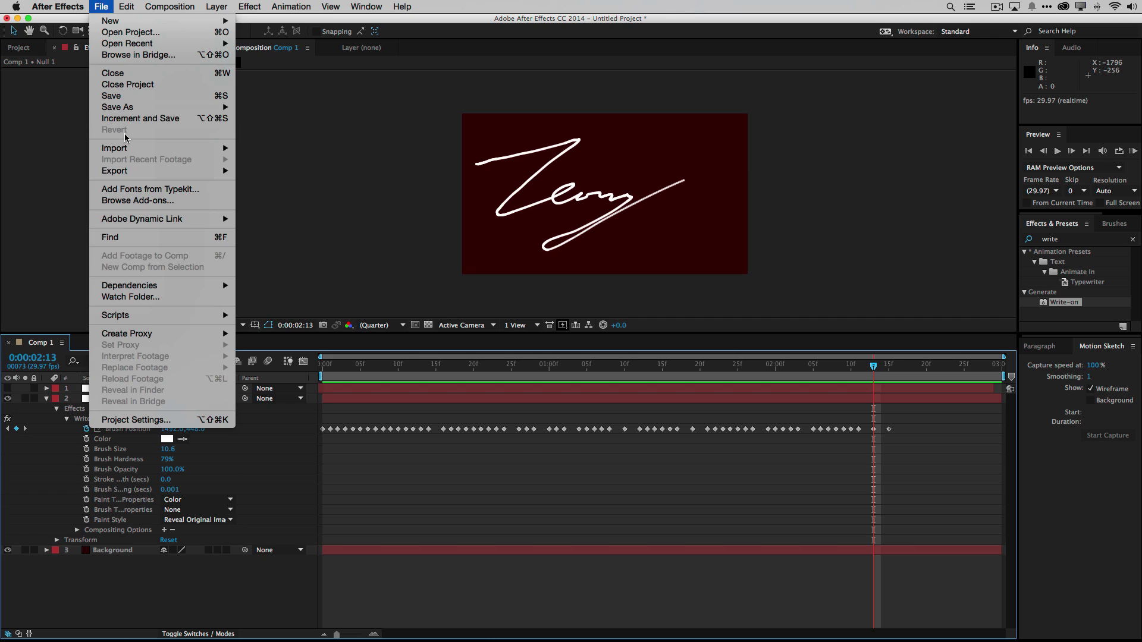
{"action": "mouse_move", "coordinate": [124, 175]}
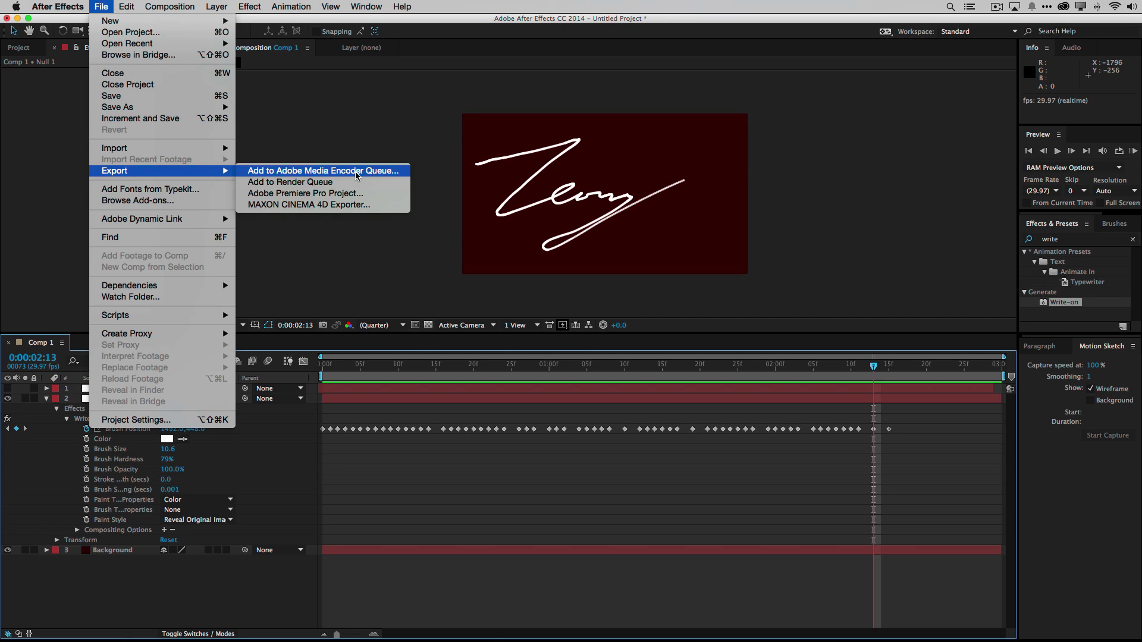